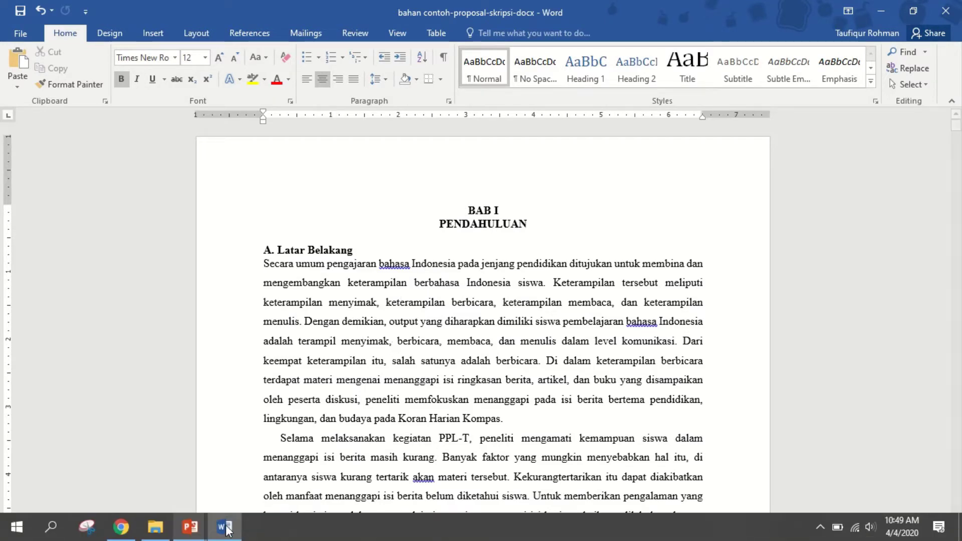
# Switch to the Pertemuan 6 presentation in PowerPoint and highlight the word "styles" on the Daftar isi slide
pyautogui.click(199, 534)
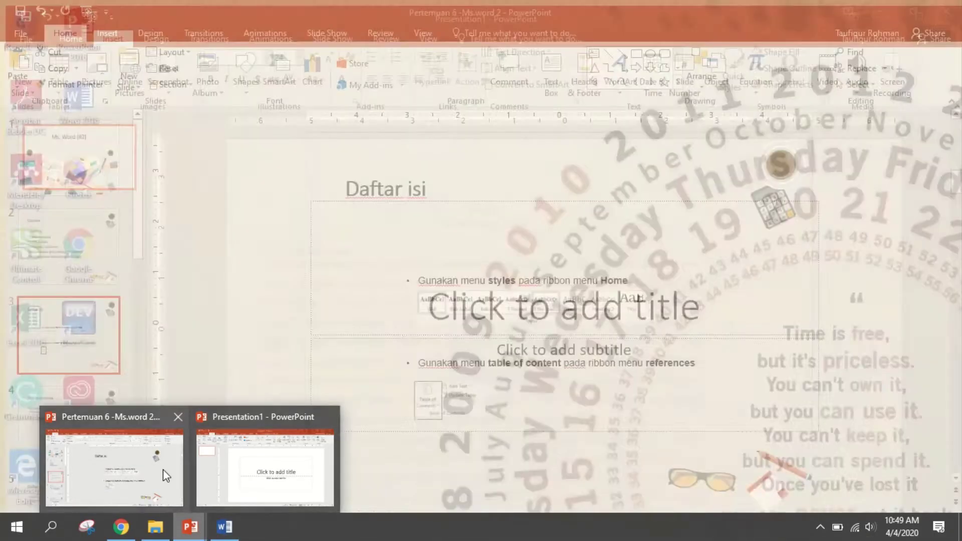
pyautogui.click(140, 467)
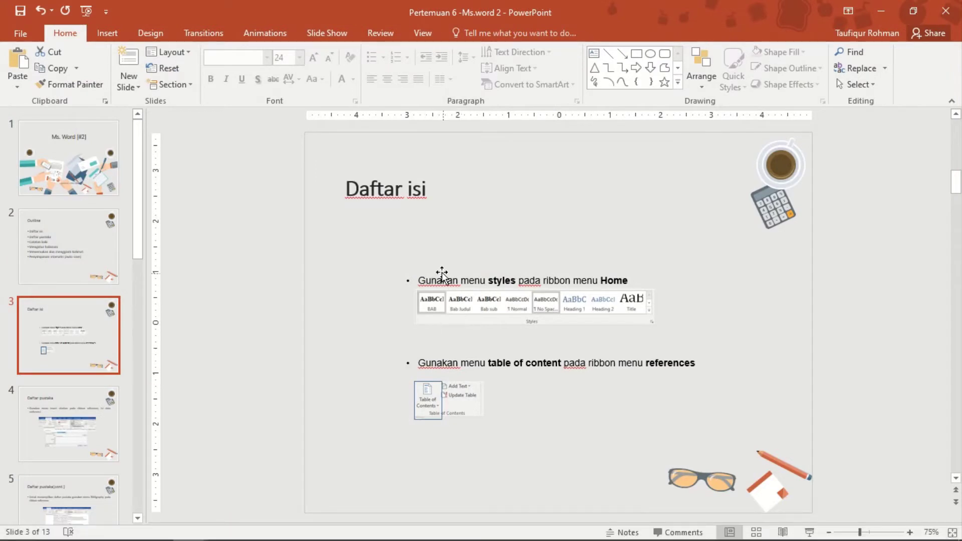
pyautogui.click(499, 279)
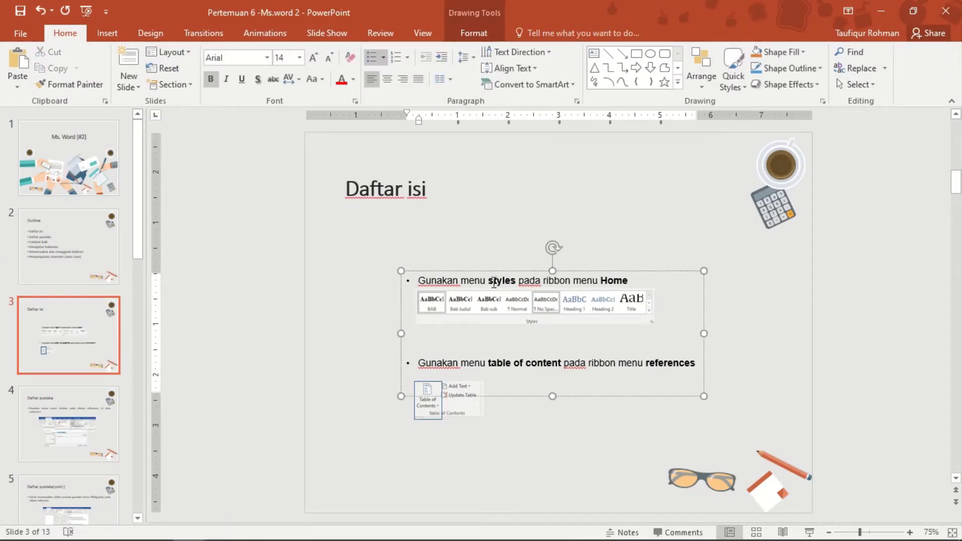
pyautogui.moveTo(489, 282); pyautogui.dragTo(517, 286)
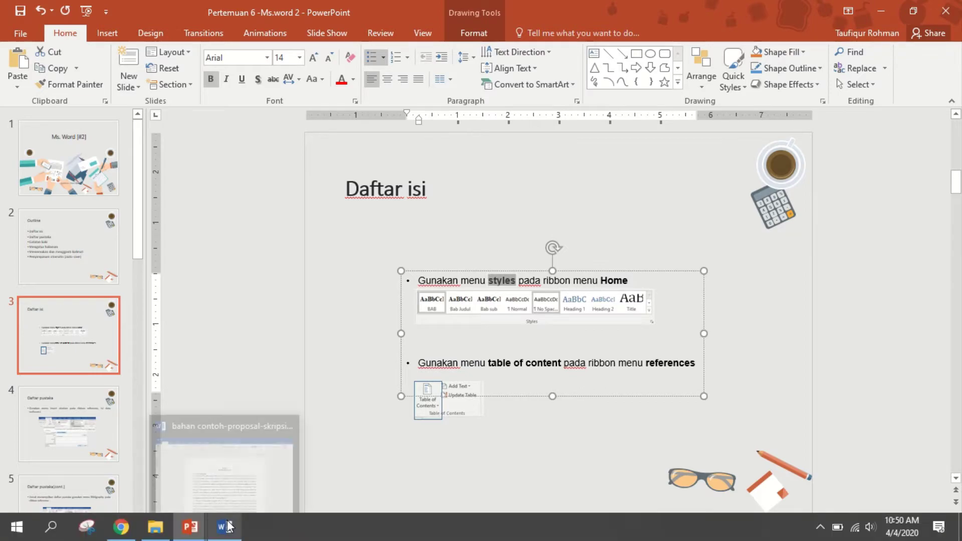
# Switch back to the proposal in Word and look through its opening pages, returning to the BAB I heading
pyautogui.click(226, 533)
pyautogui.scroll(-20, 484, 223)
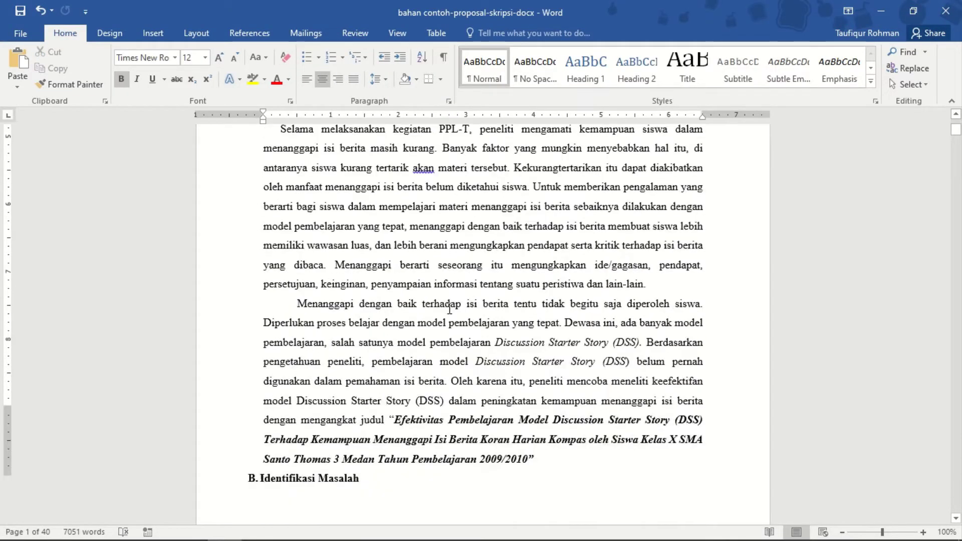
pyautogui.scroll(15, 437, 379)
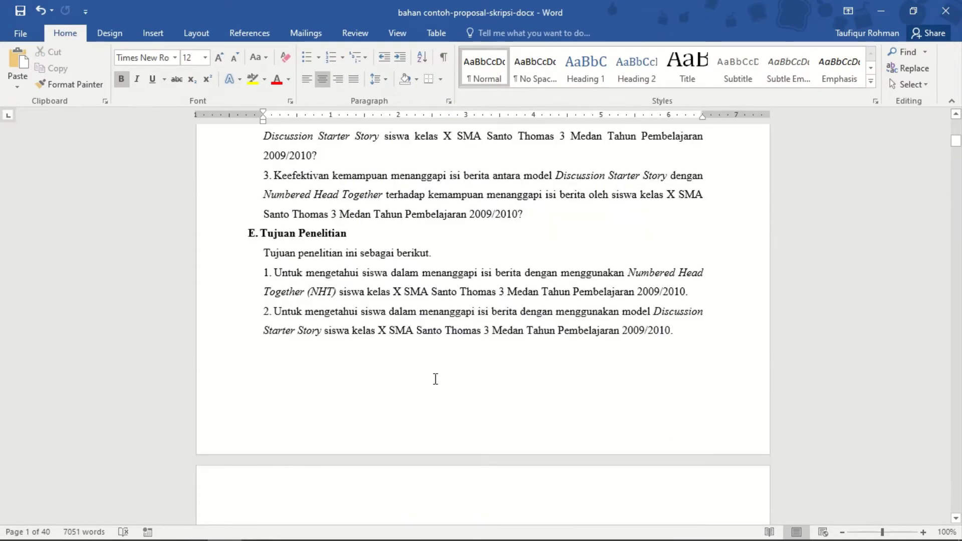
pyautogui.scroll(6, 436, 378)
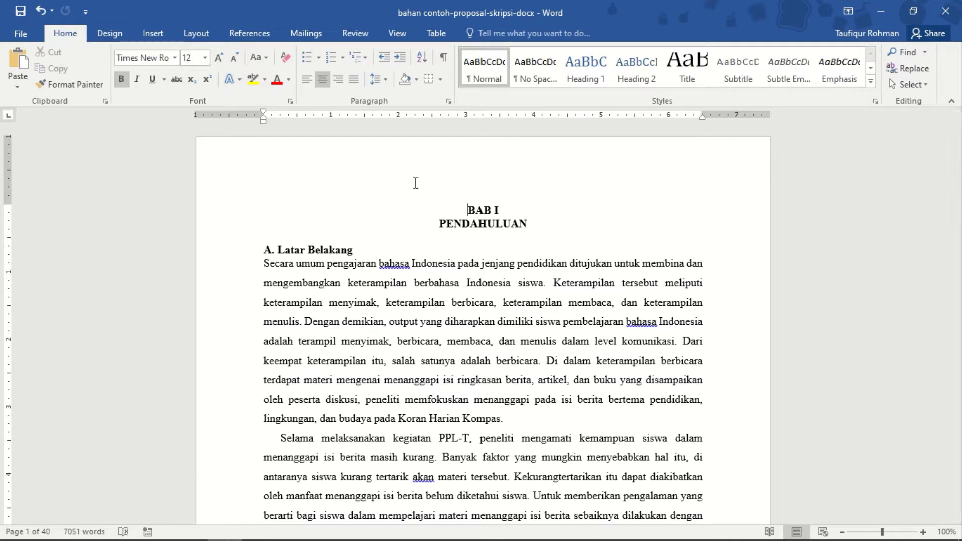
# Insert a page break before the BAB I heading to make an empty first page
pyautogui.click(155, 36)
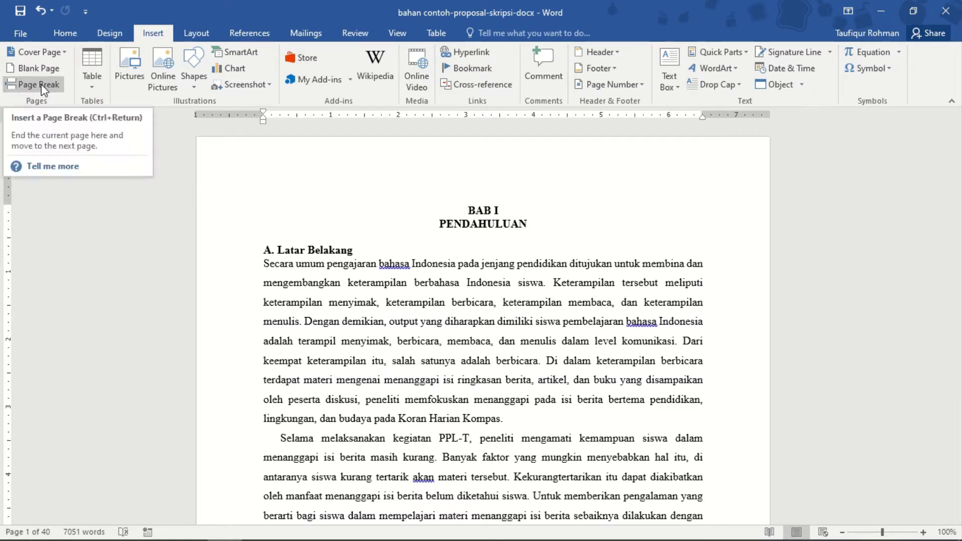
pyautogui.hotkey('ctrl', 'z')
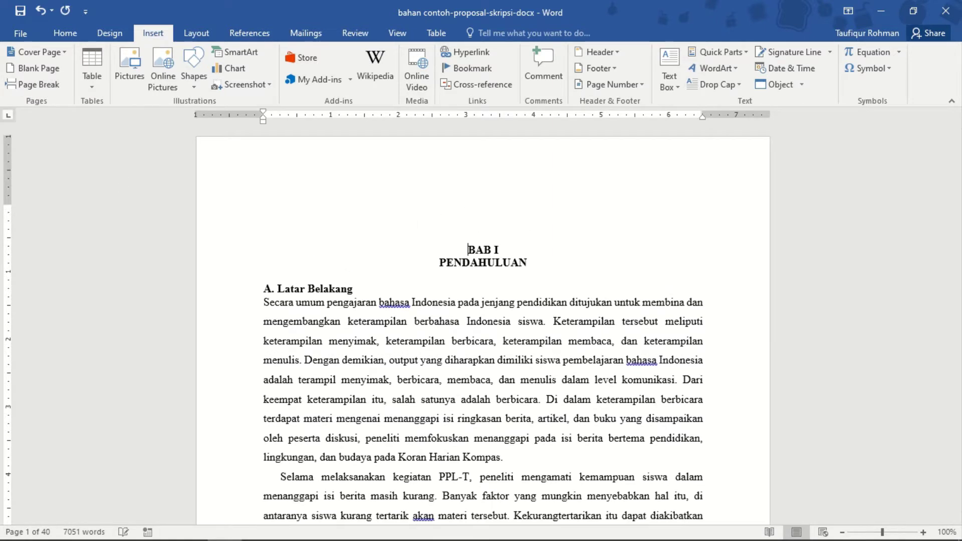
pyautogui.hotkey('ctrl', 'z')
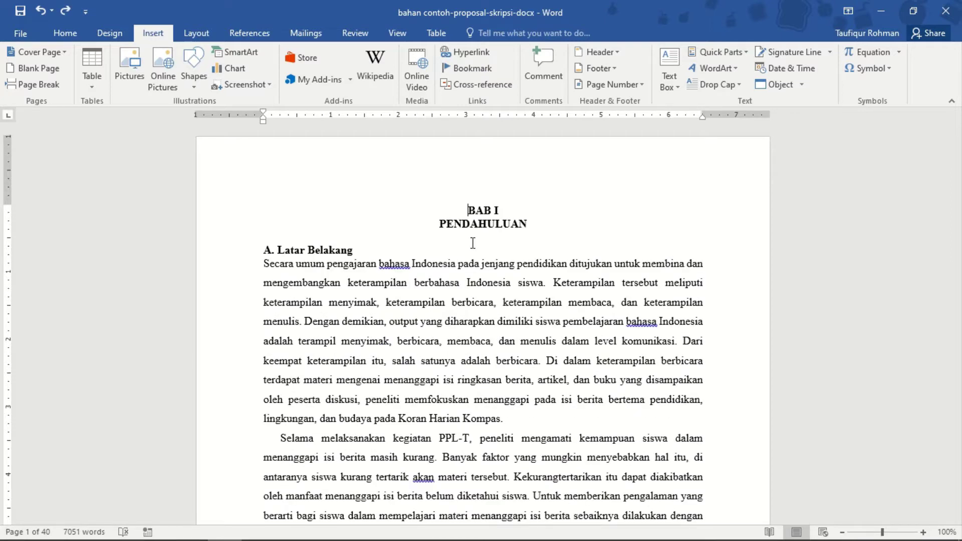
pyautogui.click(35, 87)
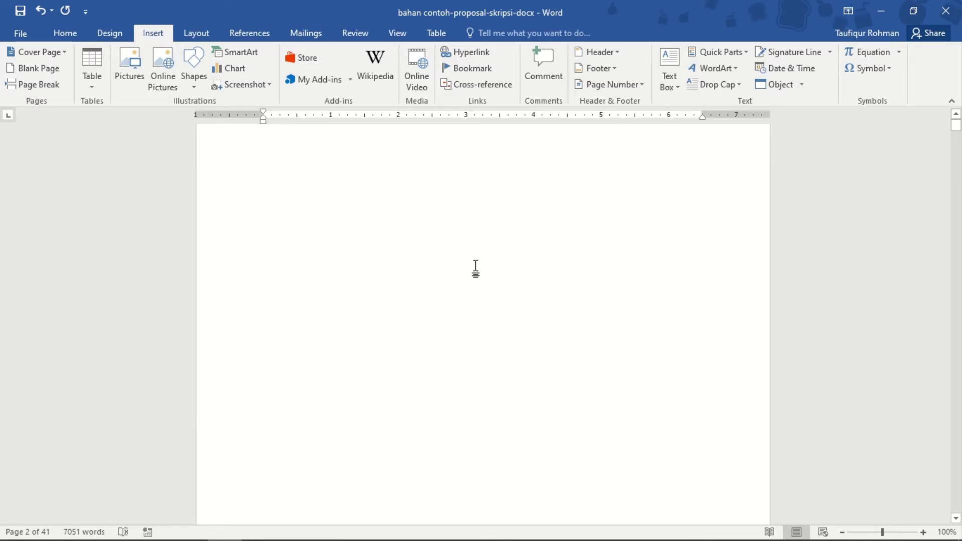
# Examine the empty first page and the start of BAB I on the page after it
pyautogui.scroll(-5, 499, 398)
pyautogui.scroll(5, 475, 296)
pyautogui.scroll(1, 452, 251)
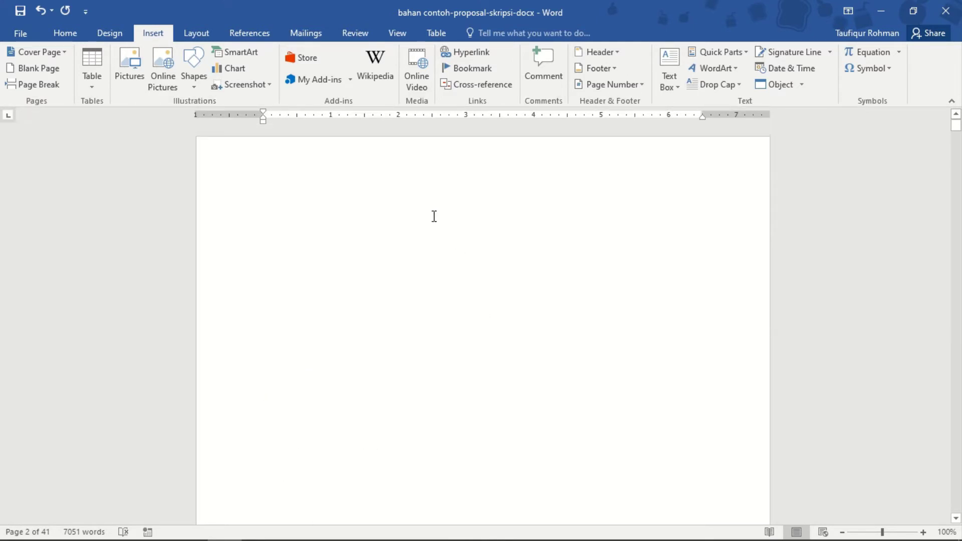
pyautogui.scroll(-10, 434, 311)
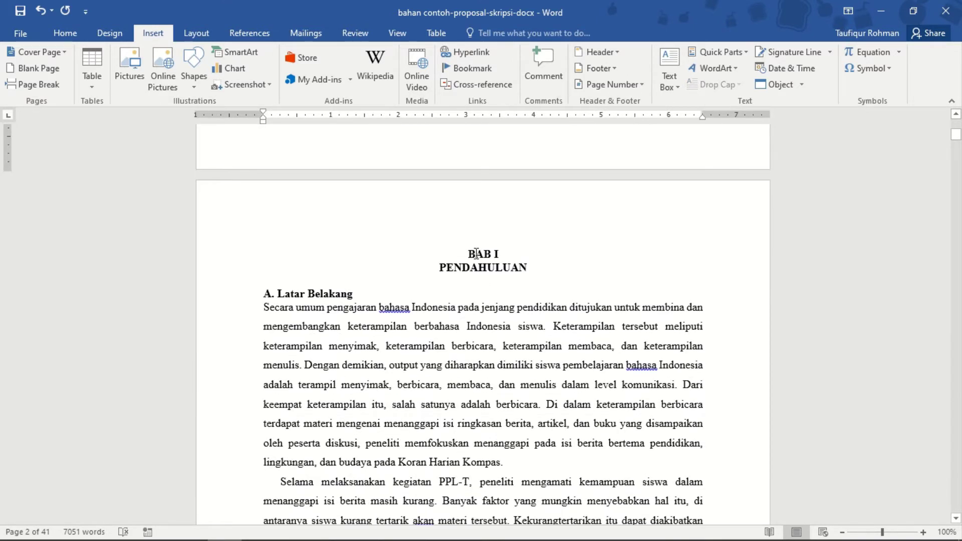
pyautogui.click(466, 257)
pyautogui.scroll(4, 545, 370)
pyautogui.scroll(-5, 380, 440)
pyautogui.scroll(15, 434, 311)
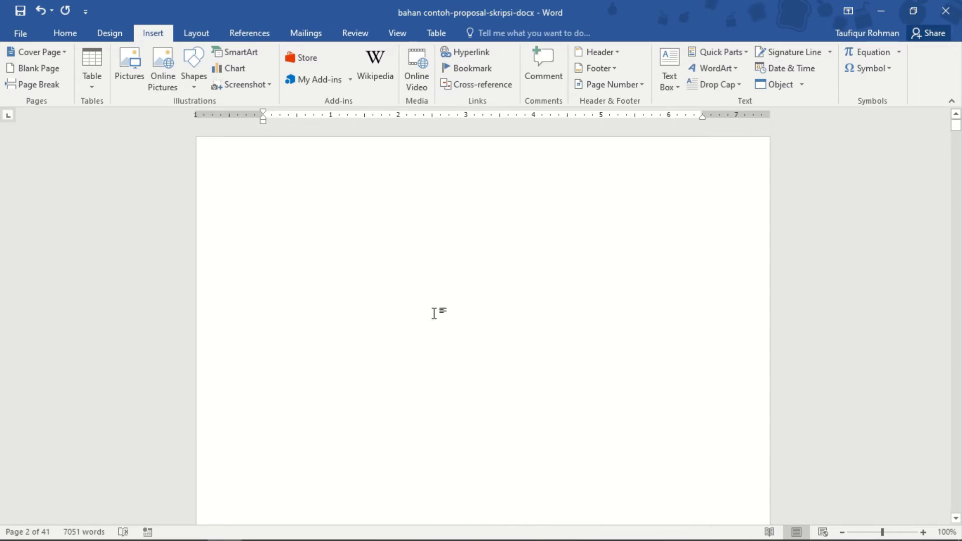
pyautogui.click(433, 171)
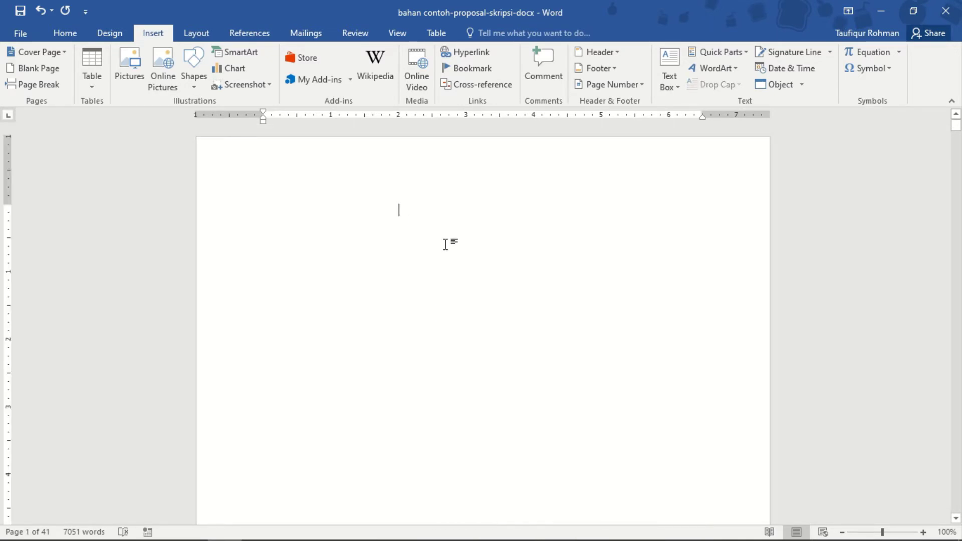
# Start a new style from the formatting of the two-line BAB I PENDAHULUAN heading and name it Bab
pyautogui.scroll(-10, 432, 241)
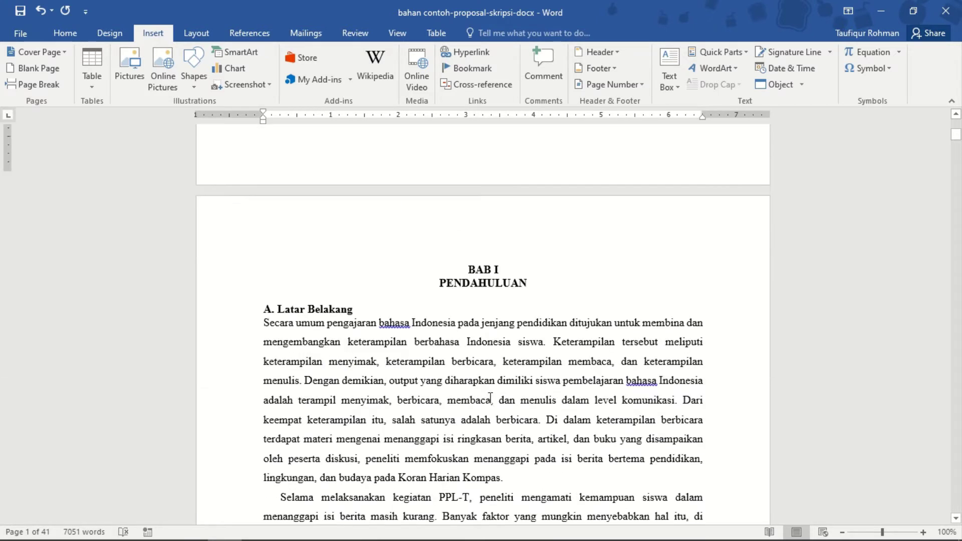
pyautogui.moveTo(496, 258); pyautogui.dragTo(530, 269)
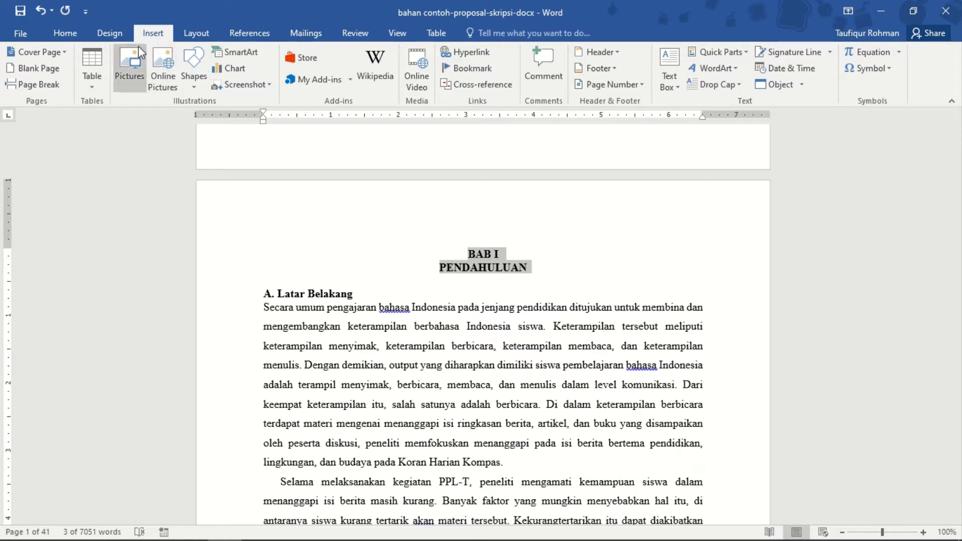
pyautogui.click(76, 30)
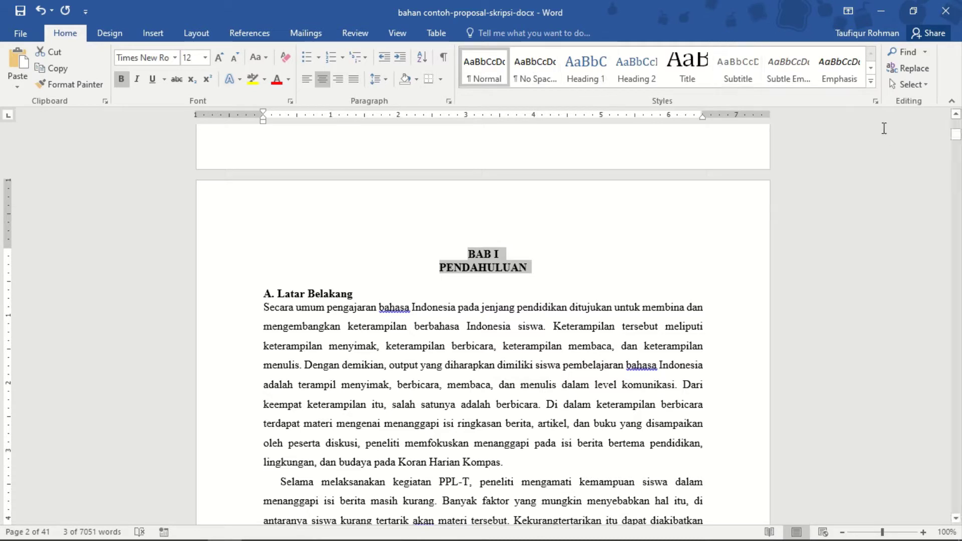
pyautogui.click(870, 81)
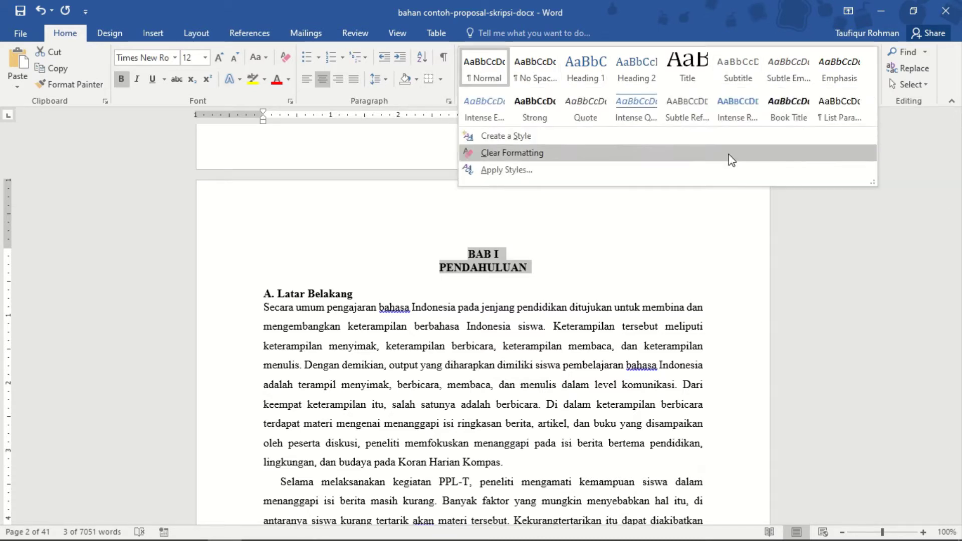
pyautogui.click(506, 136)
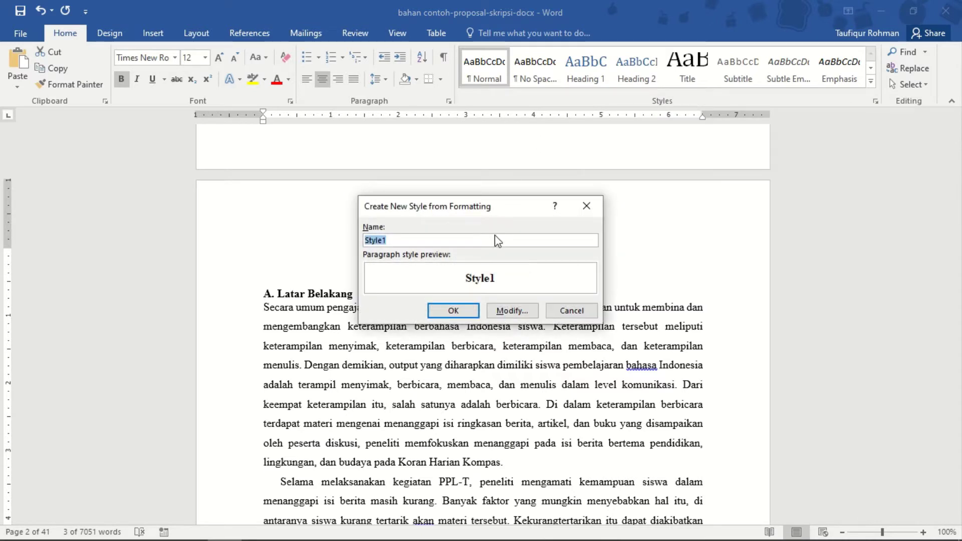
pyautogui.write('Baba')
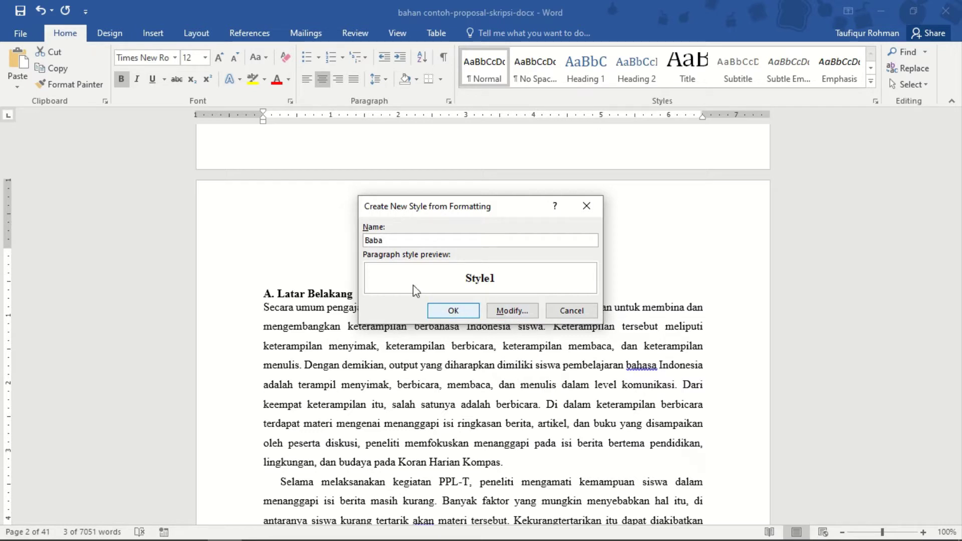
pyautogui.press('BackSpace')
# Set the Bab style's font size to 14, keeping Times New Roman, and save the style
pyautogui.click(512, 311)
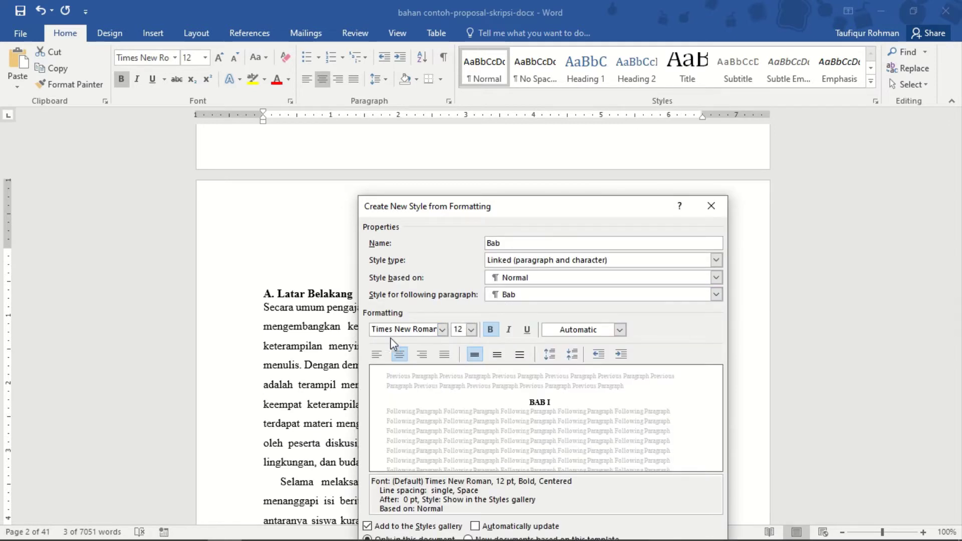
pyautogui.click(471, 329)
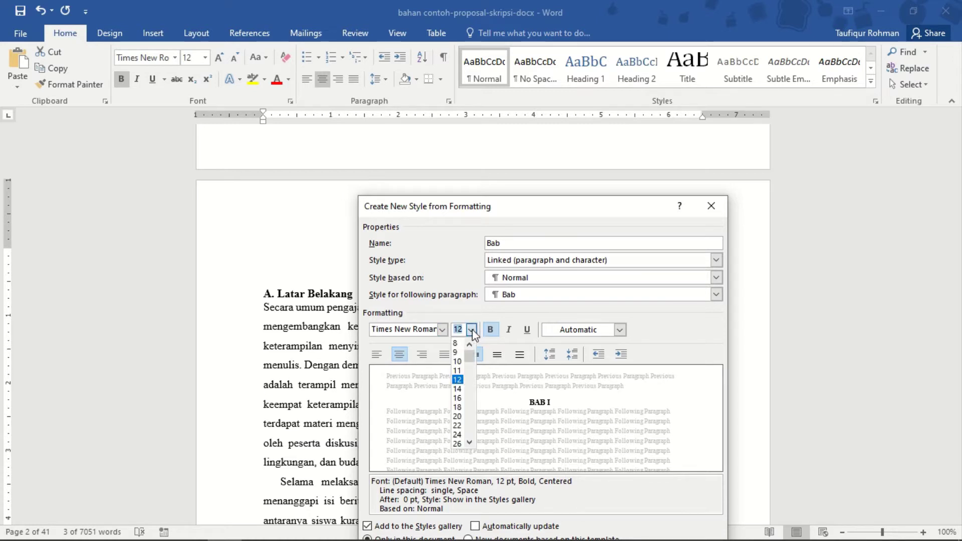
pyautogui.click(458, 389)
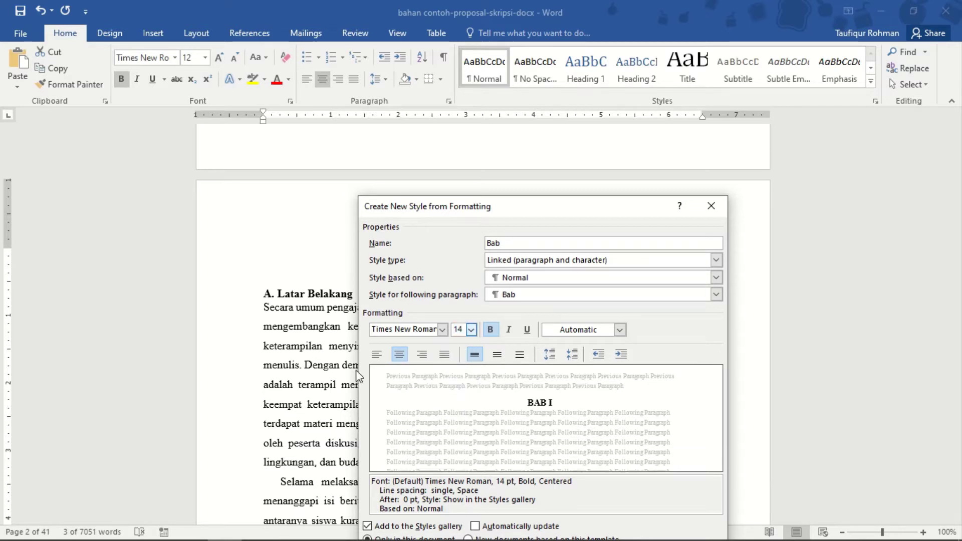
pyautogui.moveTo(525, 207); pyautogui.dragTo(480, 148)
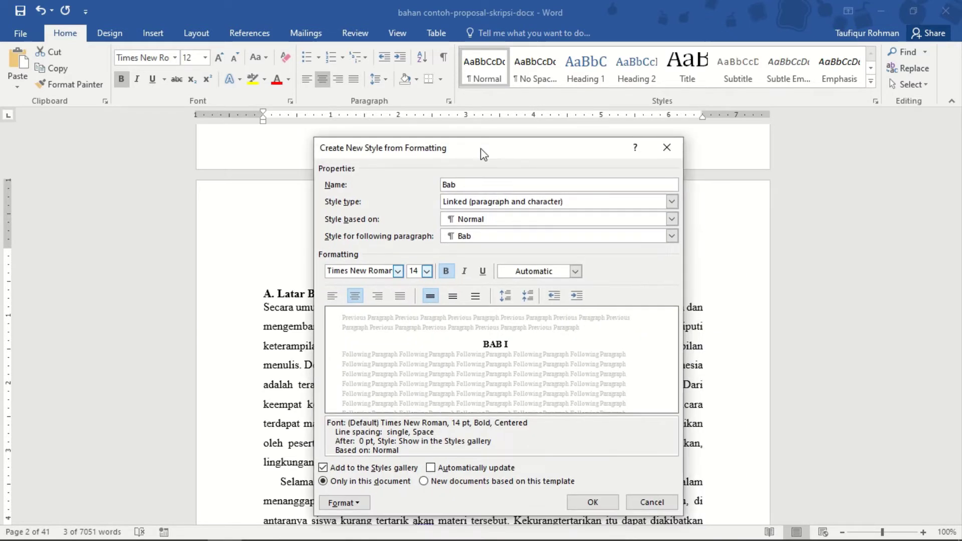
pyautogui.click(402, 275)
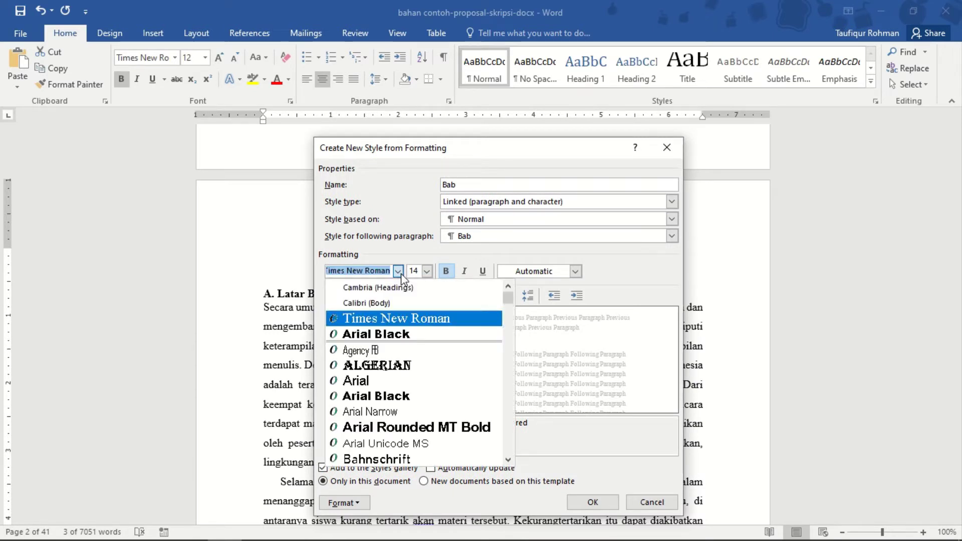
pyautogui.click(402, 275)
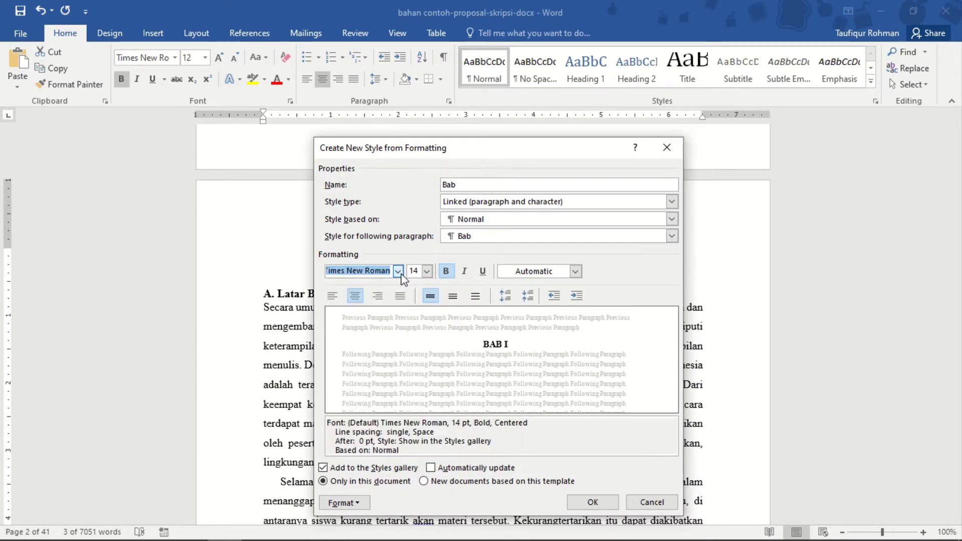
pyautogui.click(430, 274)
pyautogui.click(429, 270)
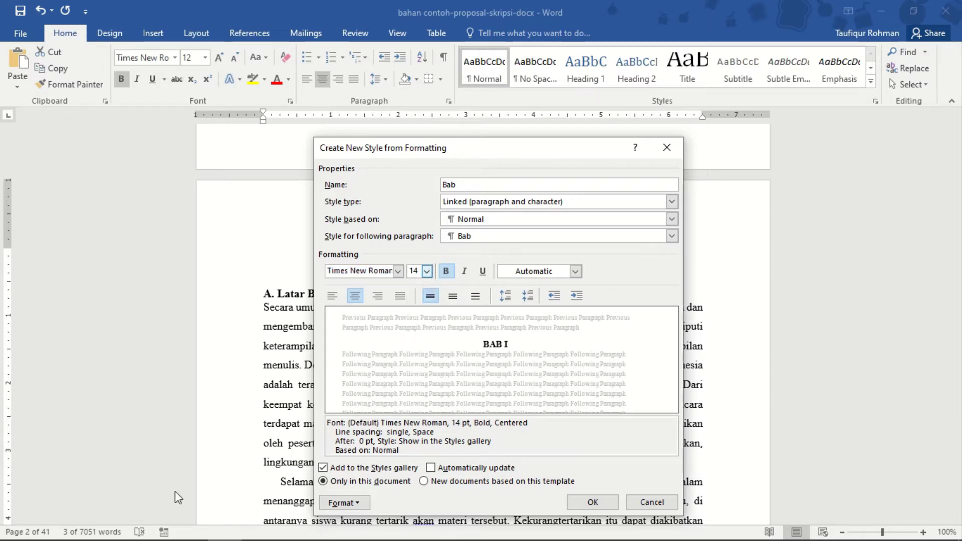
pyautogui.click(589, 503)
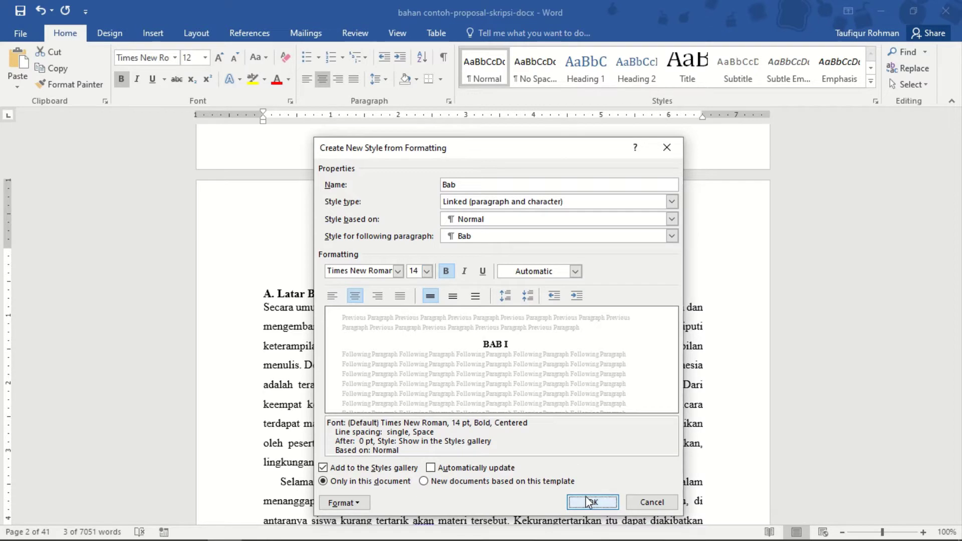
# Apply the Bab style to the BAB II chapter heading and its title, LANDASAN TEORETIS, KERANGKA KONSEPTUAL DAN HIPOTESIS PENELITIAN
pyautogui.click(547, 249)
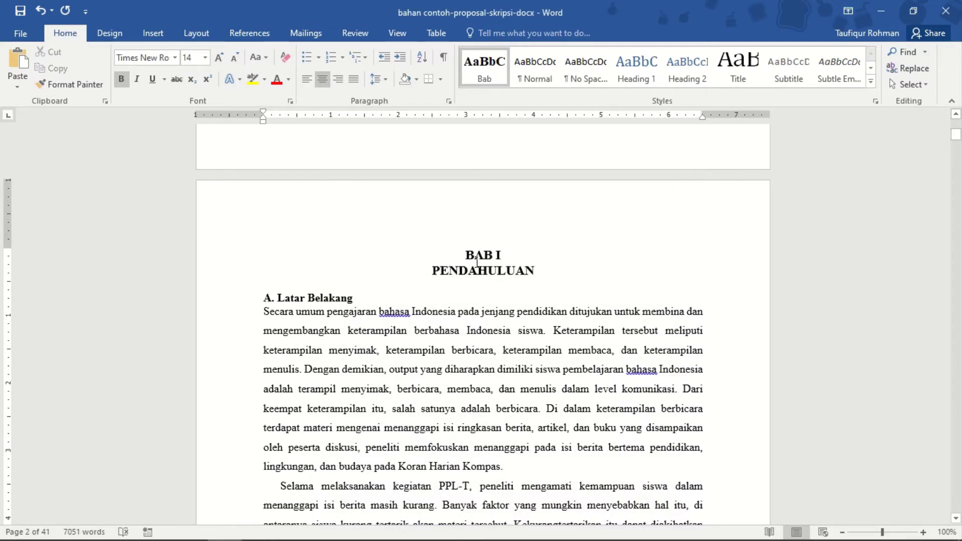
pyautogui.moveTo(476, 260); pyautogui.dragTo(523, 273)
pyautogui.press('Left')
pyautogui.keyDown('shift'); pyautogui.click(532, 280); pyautogui.keyUp('shift')
pyautogui.scroll(-7, 490, 201)
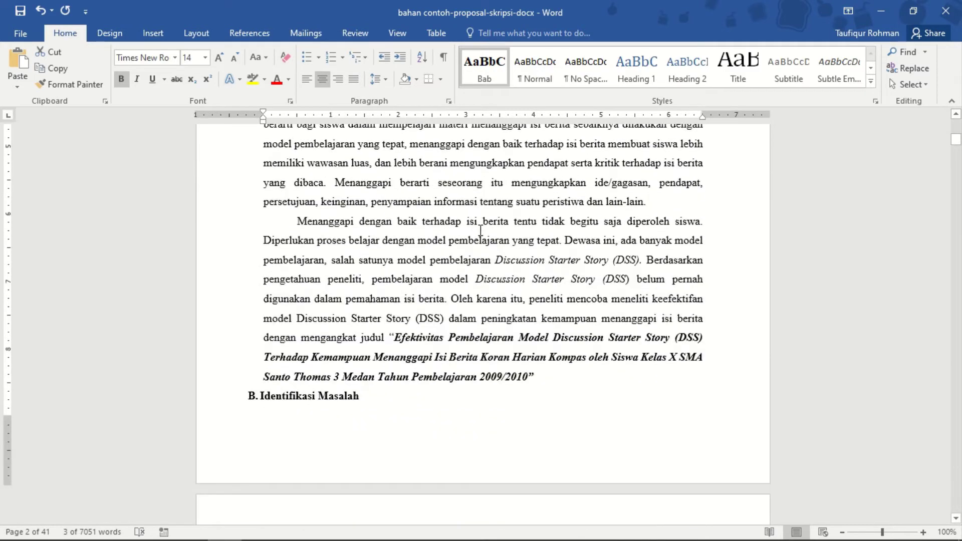
pyautogui.scroll(-20, 480, 231)
pyautogui.scroll(-15, 465, 301)
pyautogui.scroll(4, 462, 301)
pyautogui.moveTo(482, 317); pyautogui.dragTo(605, 346)
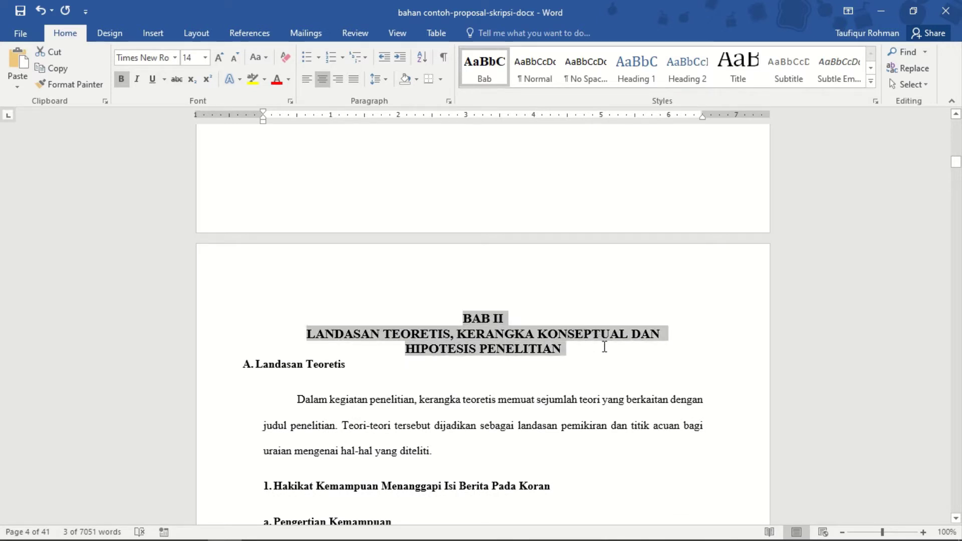
pyautogui.click(485, 69)
# Apply the Bab style to the BAB III chapter heading and its title, METODOLOGI PENELITIAN
pyautogui.scroll(-15, 554, 329)
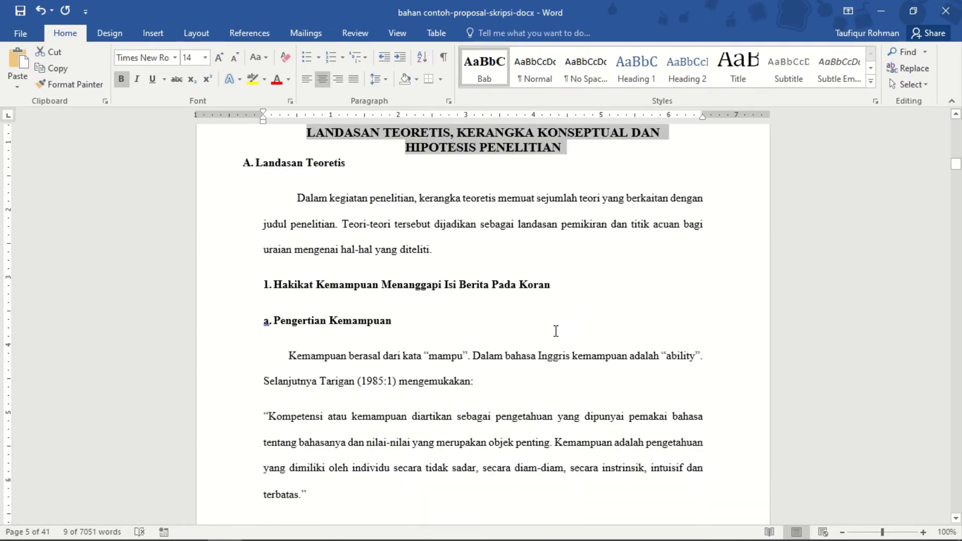
pyautogui.scroll(-20, 544, 320)
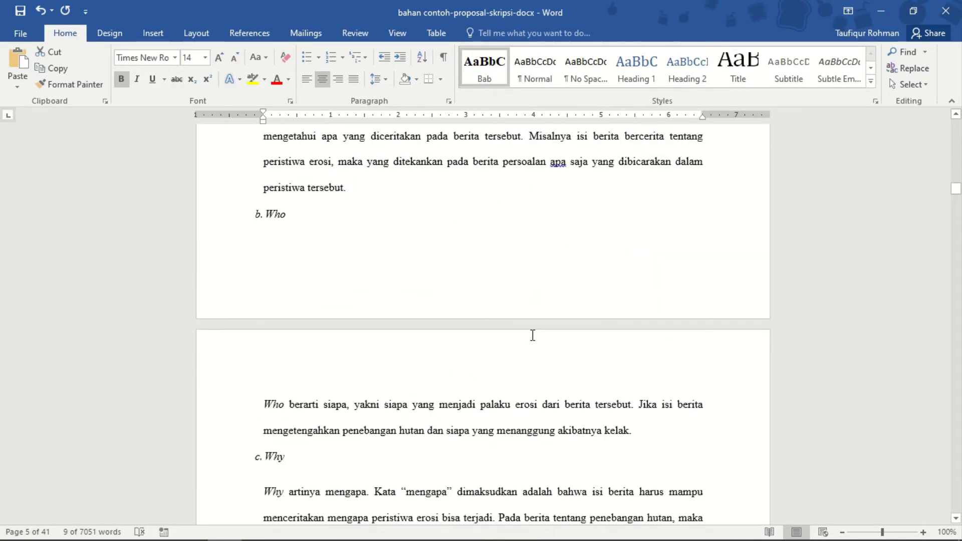
pyautogui.scroll(-20, 511, 368)
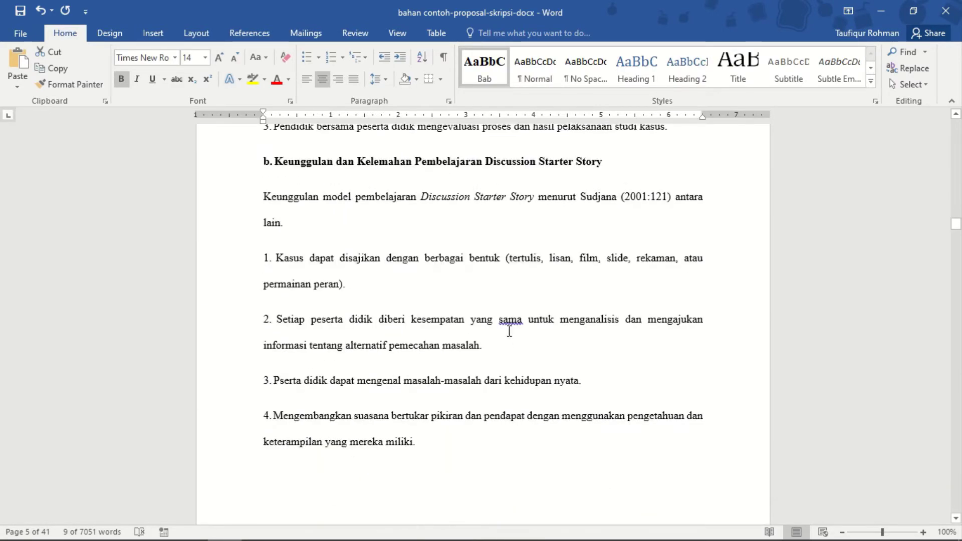
pyautogui.scroll(4, 486, 365)
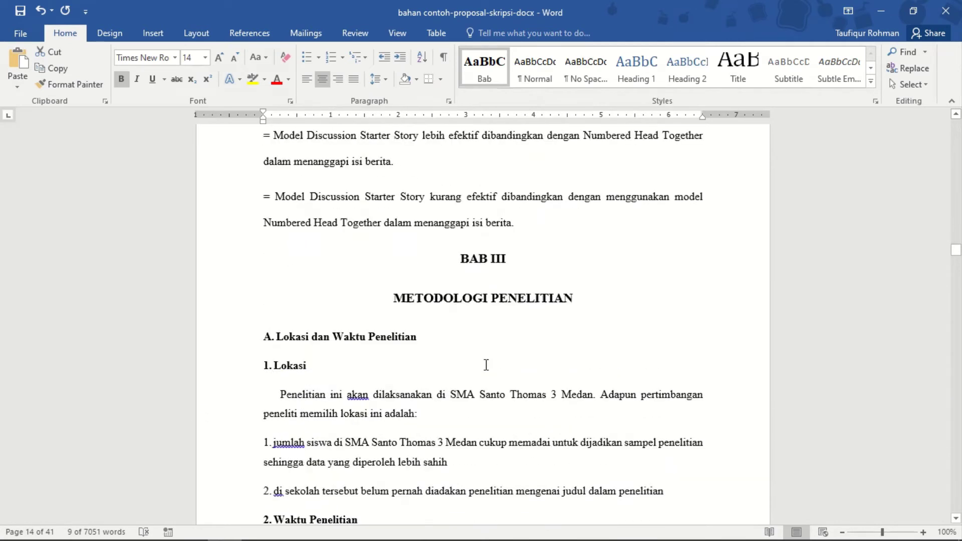
pyautogui.click(469, 304)
pyautogui.moveTo(462, 280); pyautogui.dragTo(577, 331)
pyautogui.click(484, 68)
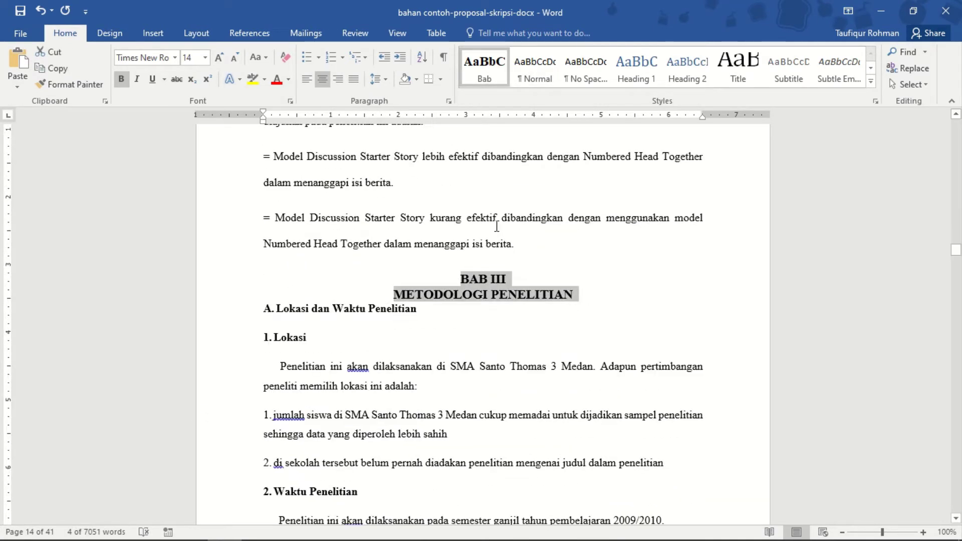
# Apply the Bab style to the DAFTAR PUSTAKA heading above the reference list
pyautogui.scroll(-20, 432, 318)
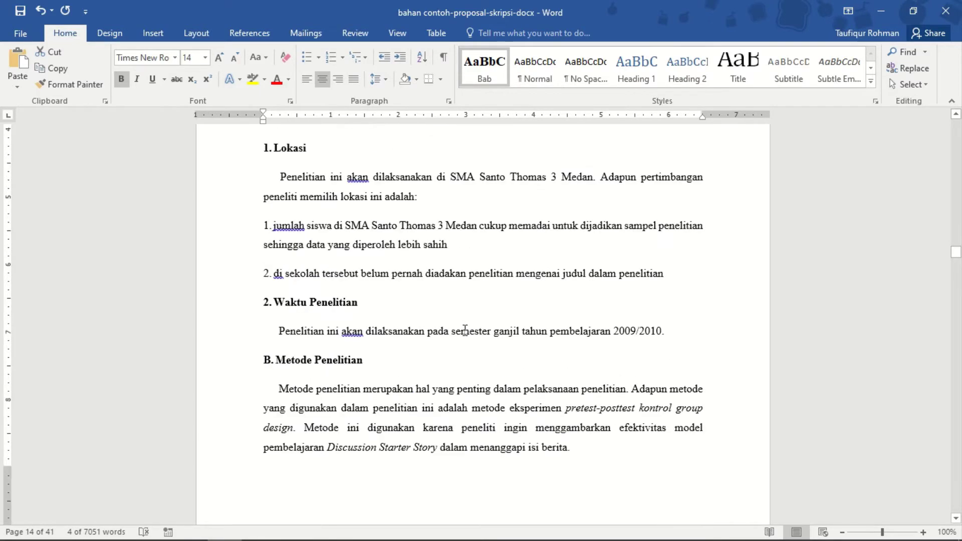
pyautogui.scroll(-15, 459, 288)
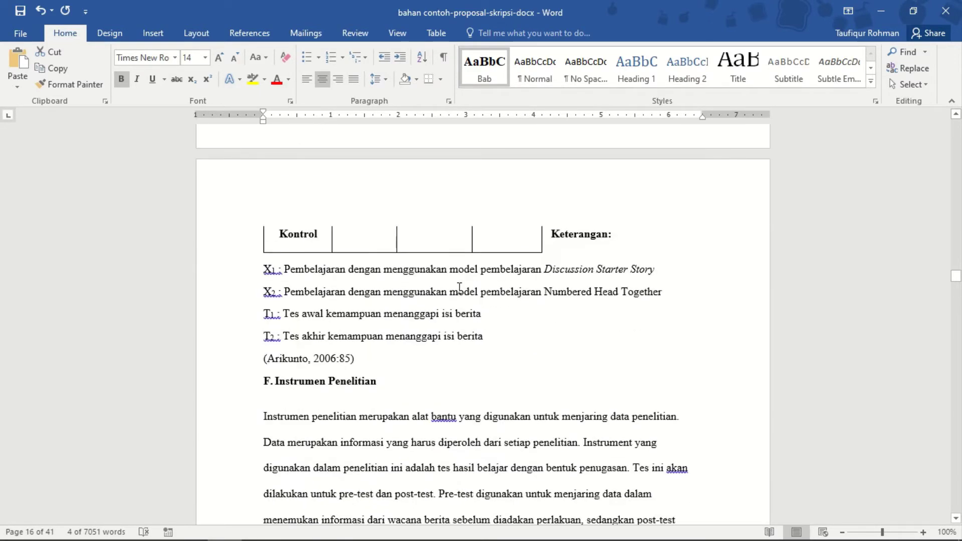
pyautogui.scroll(-20, 436, 271)
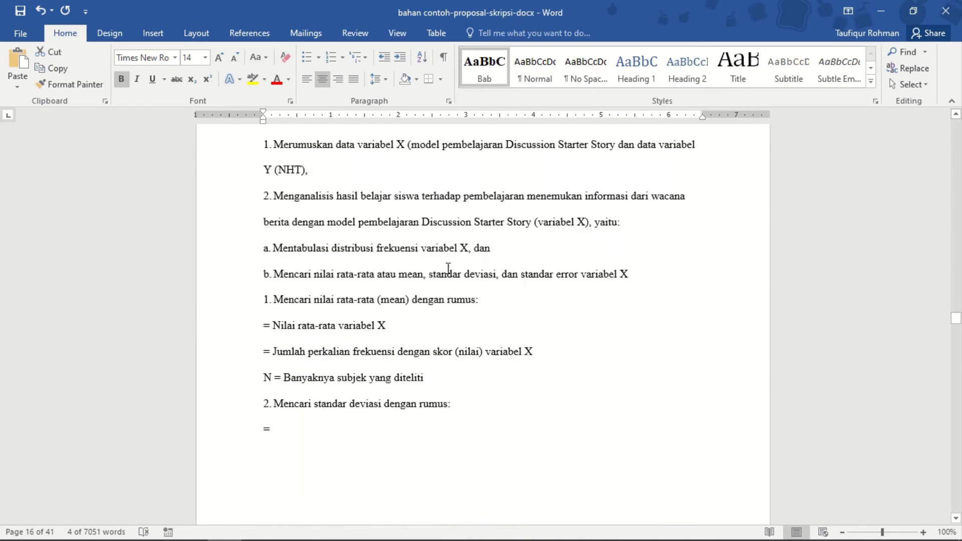
pyautogui.scroll(-18, 432, 279)
pyautogui.scroll(15, 432, 281)
pyautogui.scroll(-2, 433, 286)
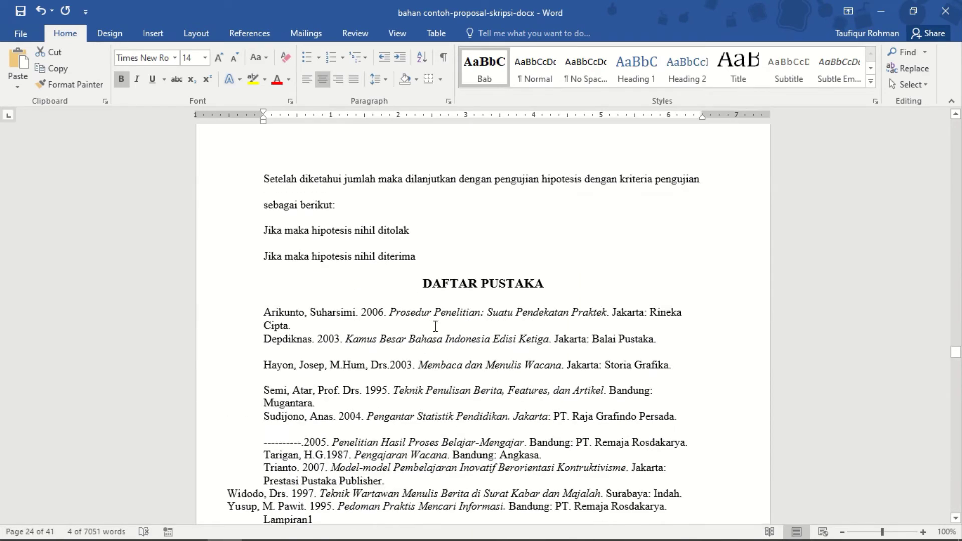
pyautogui.moveTo(423, 282); pyautogui.dragTo(545, 283)
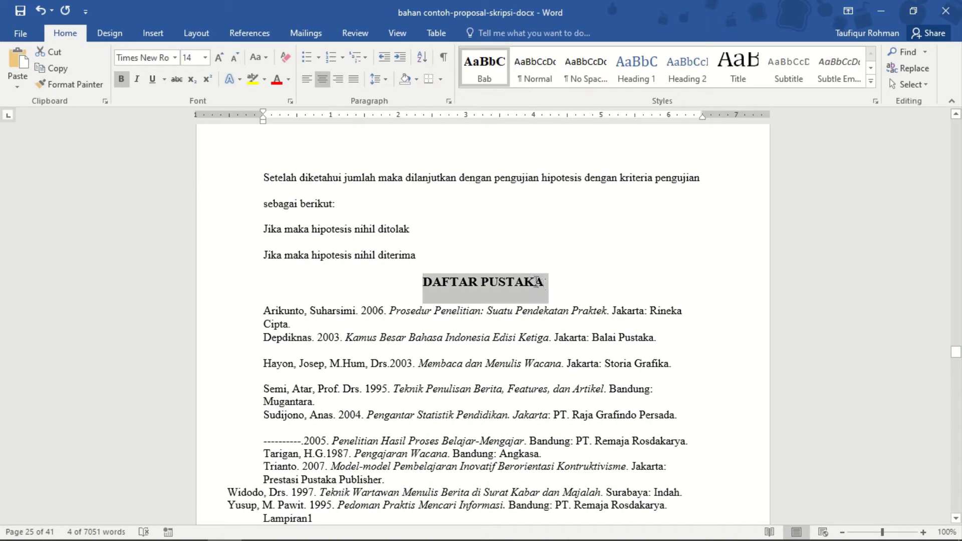
pyautogui.click(492, 71)
# Apply the Bab style to the two-line appendix heading RENCANA PELAKSANAAN PEMBELAJARAN (RPP)
pyautogui.scroll(-10, 491, 275)
pyautogui.scroll(5, 493, 275)
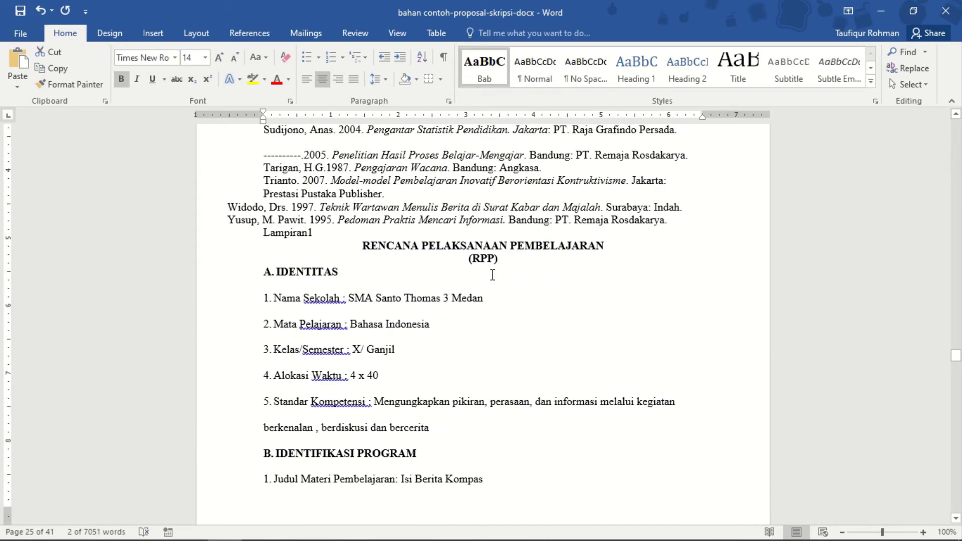
pyautogui.tripleClick(487, 255)
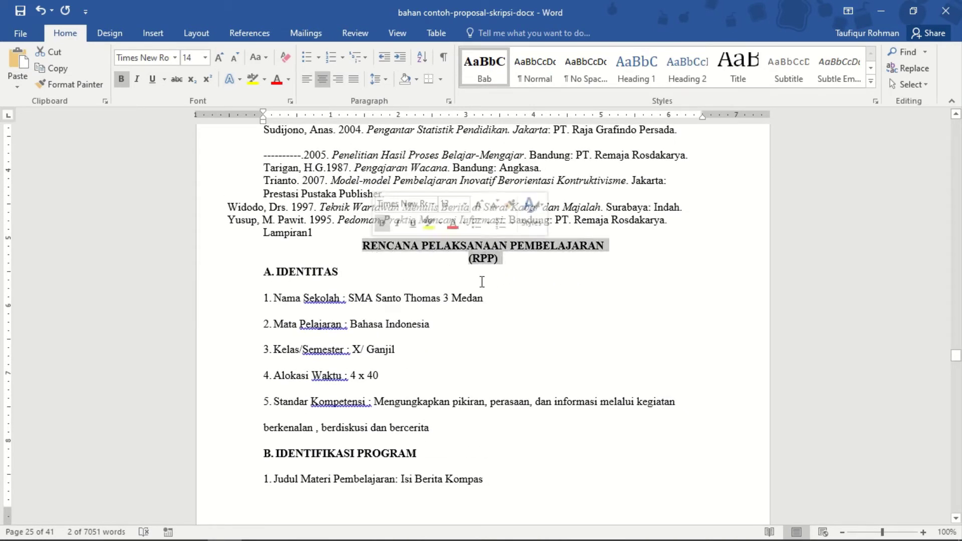
pyautogui.click(487, 80)
# Try to start a new style named SubBab while the RENCANA PELAKSANAAN PEMBELAJARAN (RPP) heading is still selected, and open its detailed settings
pyautogui.scroll(18, 562, 275)
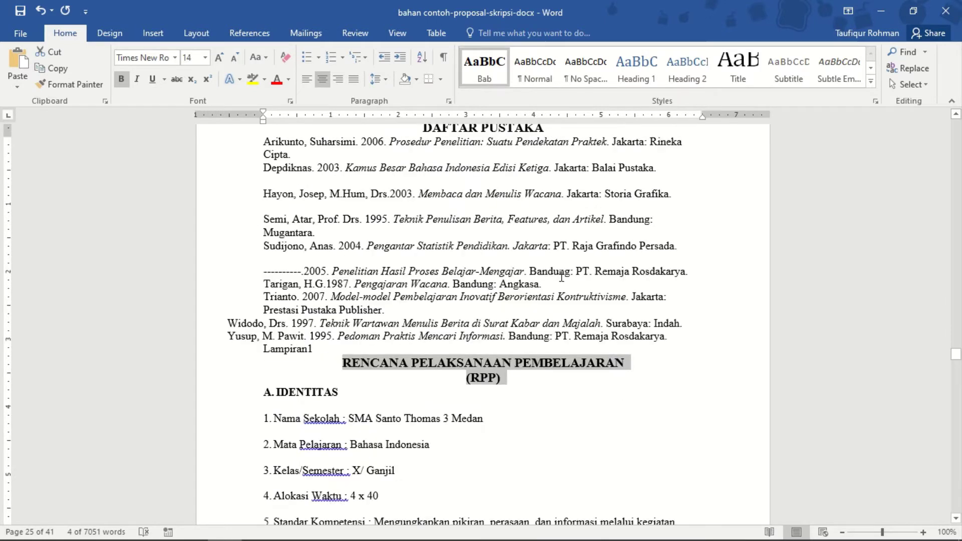
pyautogui.scroll(10, 561, 276)
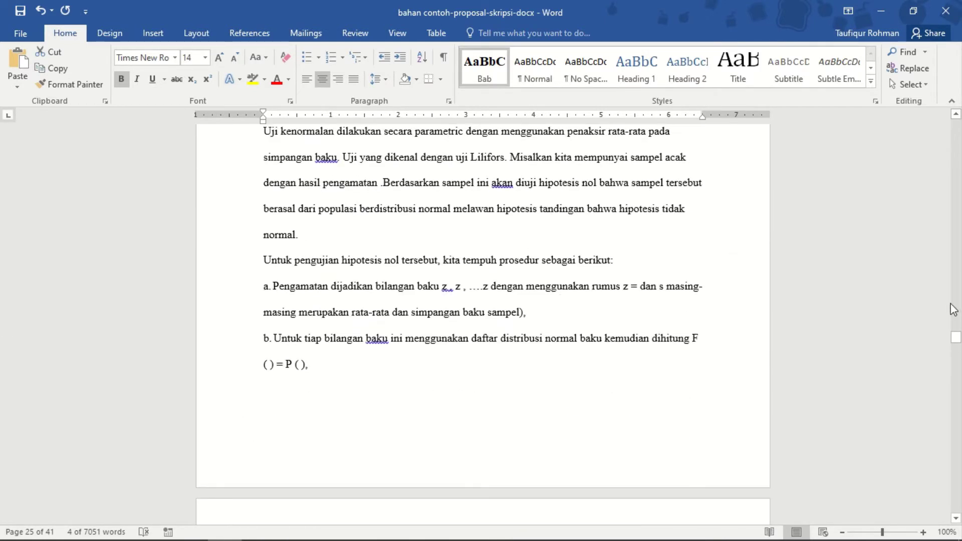
pyautogui.moveTo(956, 320); pyautogui.dragTo(942, 130)
pyautogui.scroll(3, 450, 400)
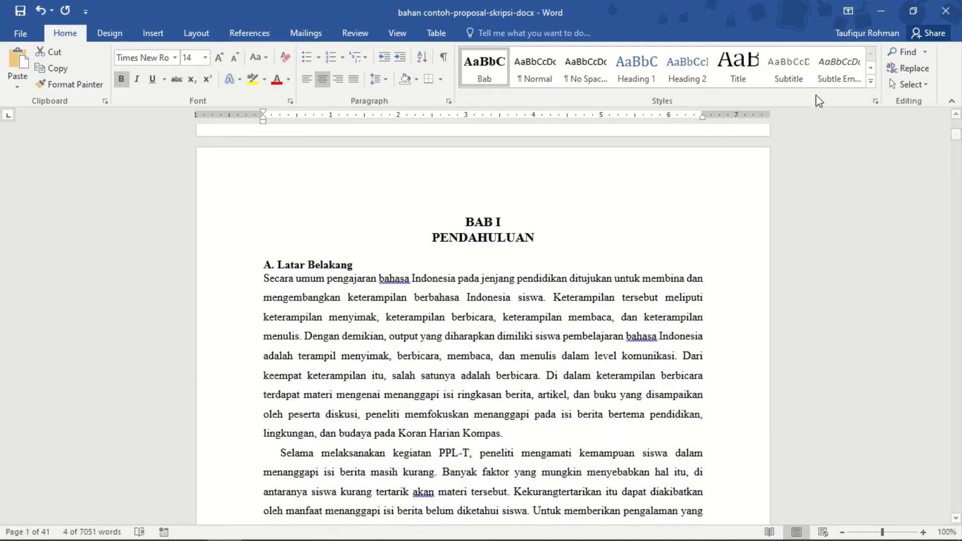
pyautogui.click(871, 80)
pyautogui.click(507, 176)
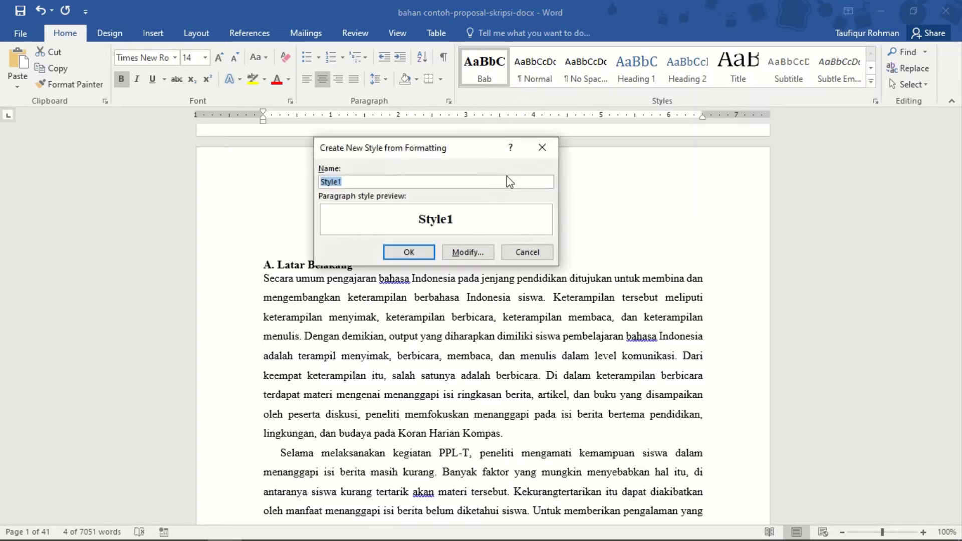
pyautogui.write('SubBab')
pyautogui.click(466, 252)
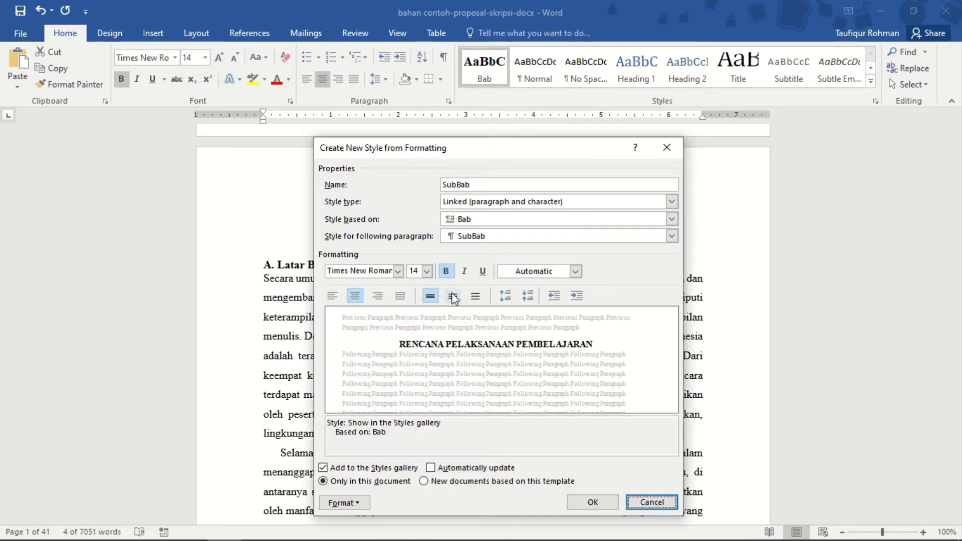
# Set the SubBab style's font size to 12, keep Times New Roman and bold, and save the style
pyautogui.click(398, 271)
pyautogui.click(399, 272)
pyautogui.click(426, 271)
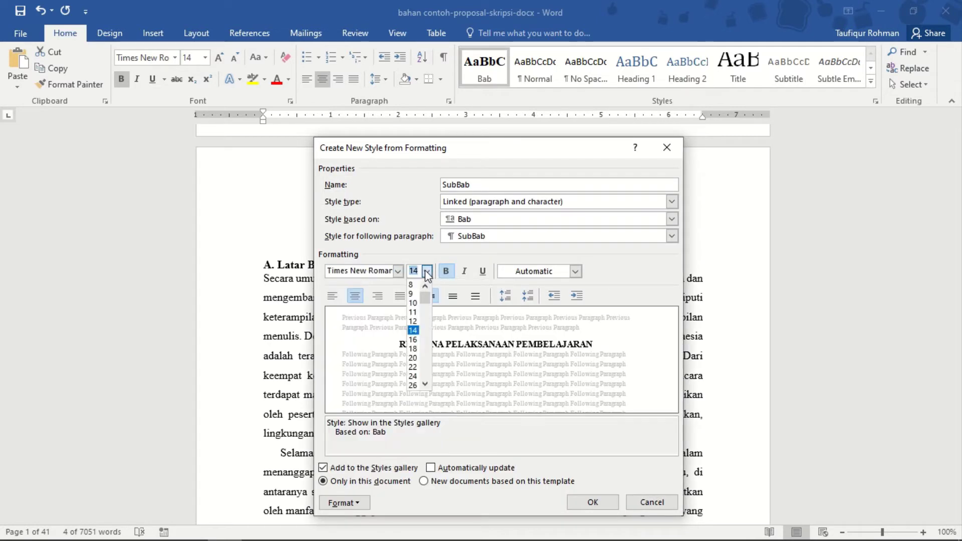
pyautogui.click(413, 322)
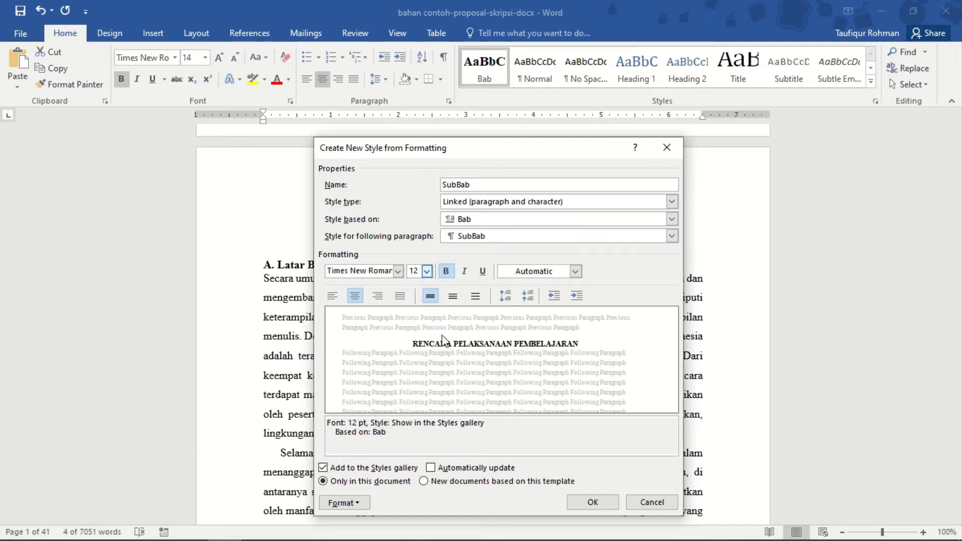
pyautogui.click(447, 273)
pyautogui.click(447, 272)
pyautogui.click(591, 502)
# Undo the creation of the SubBab style at the RENCANA PELAKSANAAN PEMBELAJARAN (RPP) heading and deselect the heading
pyautogui.scroll(-10, 494, 409)
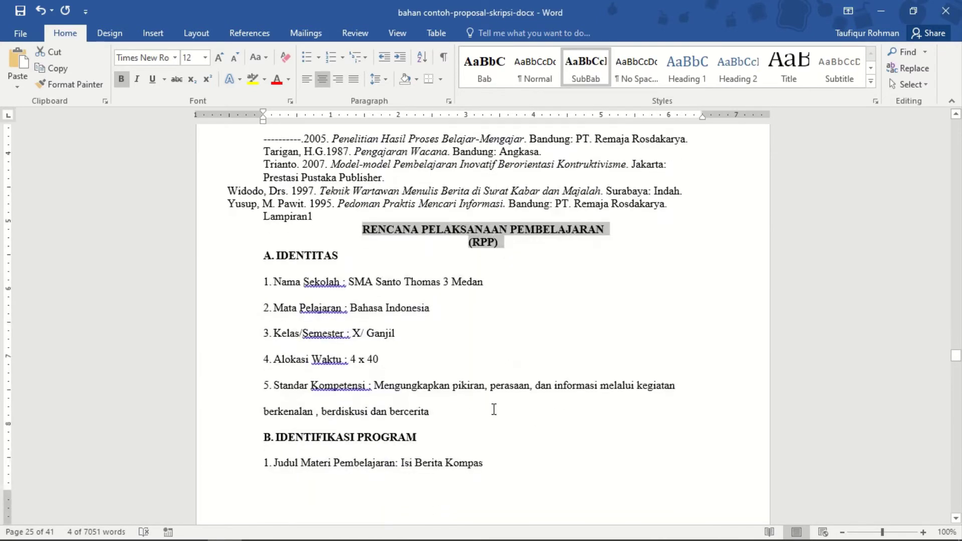
pyautogui.hotkey('ctrl', 'z')
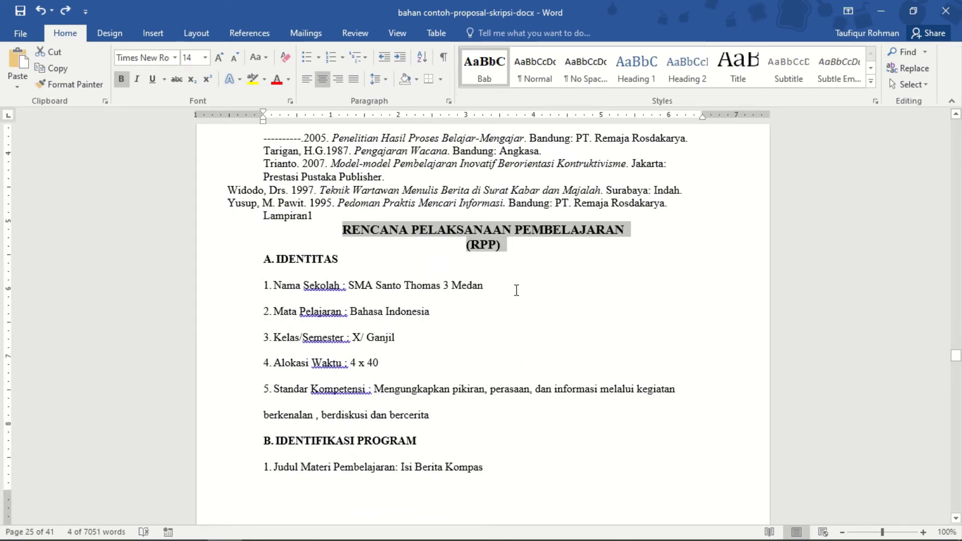
pyautogui.click(516, 291)
pyautogui.scroll(5, 651, 226)
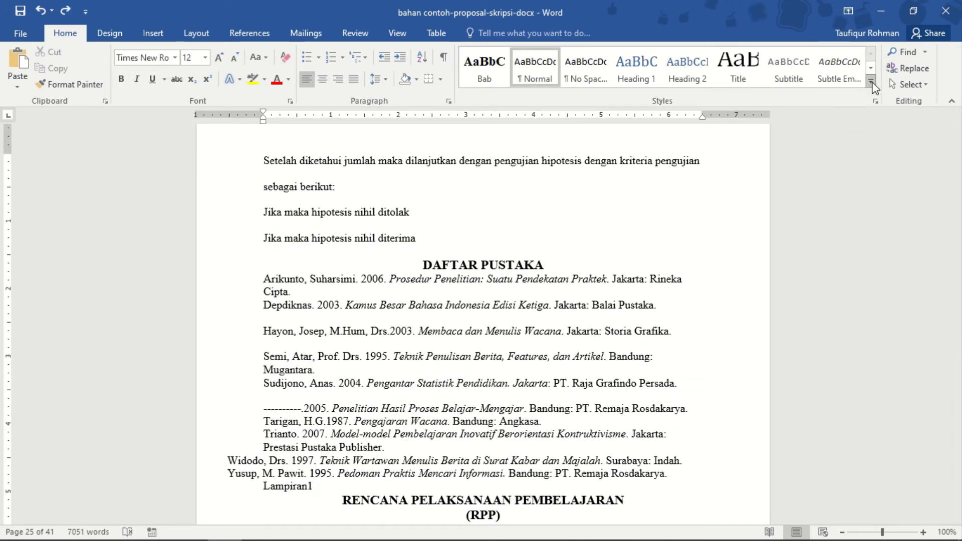
pyautogui.click(872, 83)
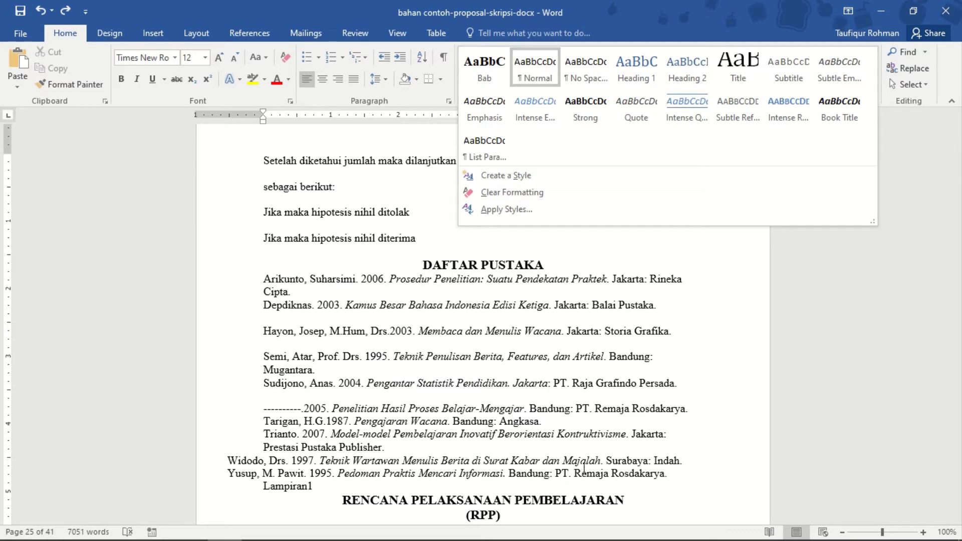
pyautogui.click(584, 470)
# Create a style named SubBab from the A. Latar Belakang heading under BAB I, keeping Times New Roman, size 12, bold and left-aligned
pyautogui.scroll(5, 584, 301)
pyautogui.moveTo(956, 357); pyautogui.dragTo(956, 131)
pyautogui.scroll(-6, 548, 352)
pyautogui.scroll(3, 548, 352)
pyautogui.moveTo(356, 298); pyautogui.dragTo(261, 297)
pyautogui.click(871, 81)
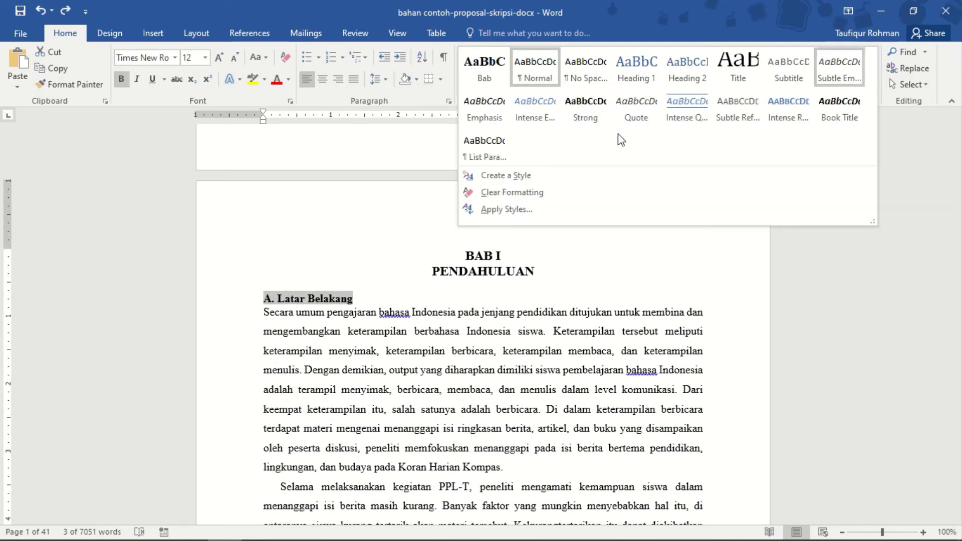
pyautogui.click(503, 174)
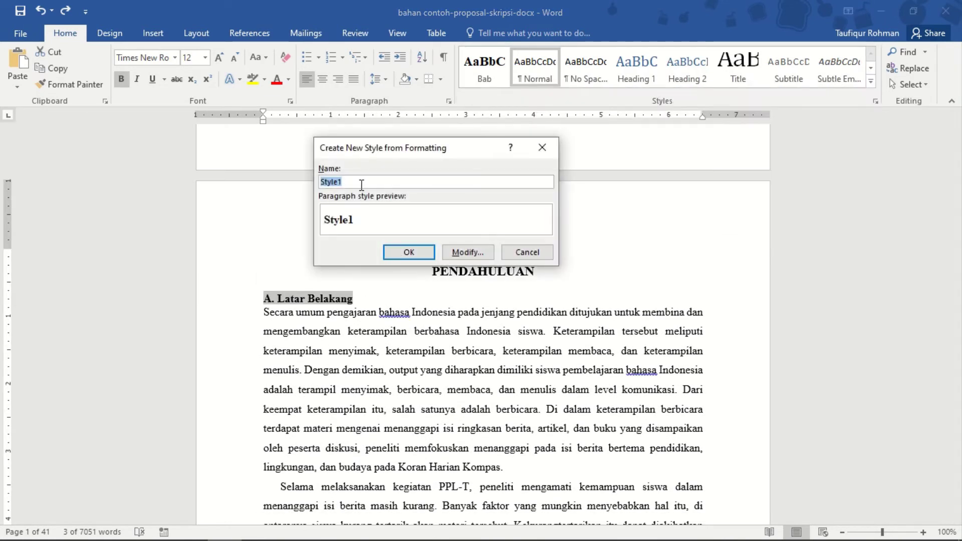
pyautogui.write('SubBab')
pyautogui.click(467, 252)
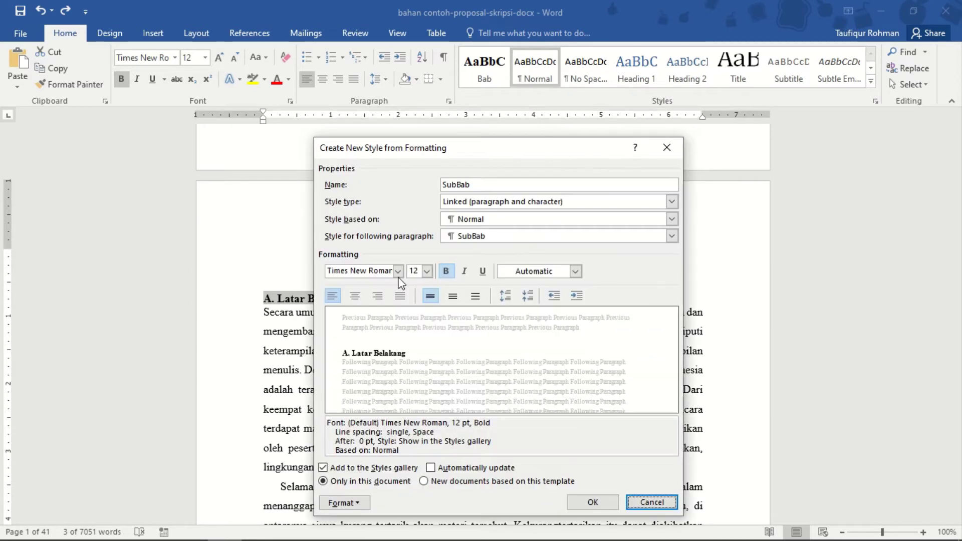
pyautogui.click(593, 502)
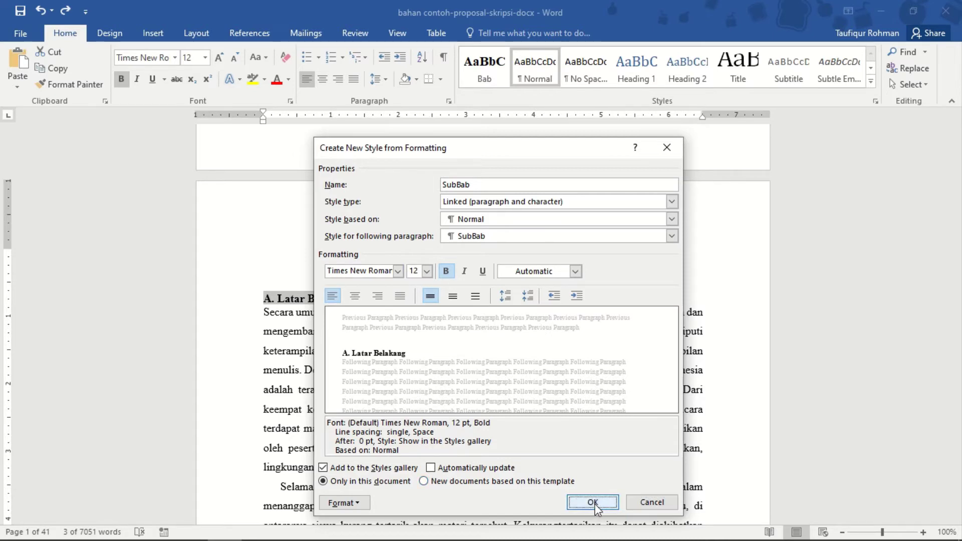
pyautogui.click(563, 202)
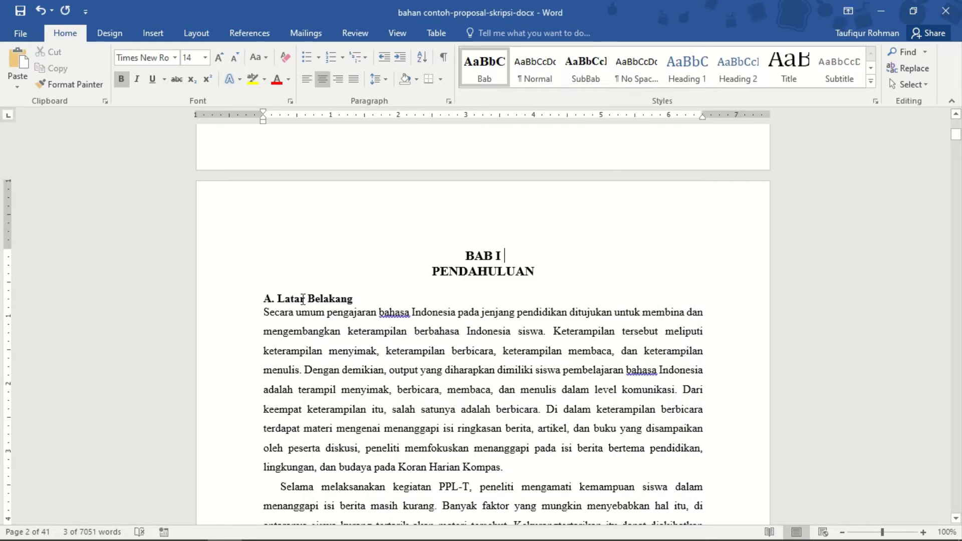
# Apply the SubBab style to the B. Identifikasi Masalah and C. Pembatasan Masalah subheadings of BAB I
pyautogui.scroll(-9, 307, 348)
pyautogui.moveTo(397, 362); pyautogui.dragTo(246, 363)
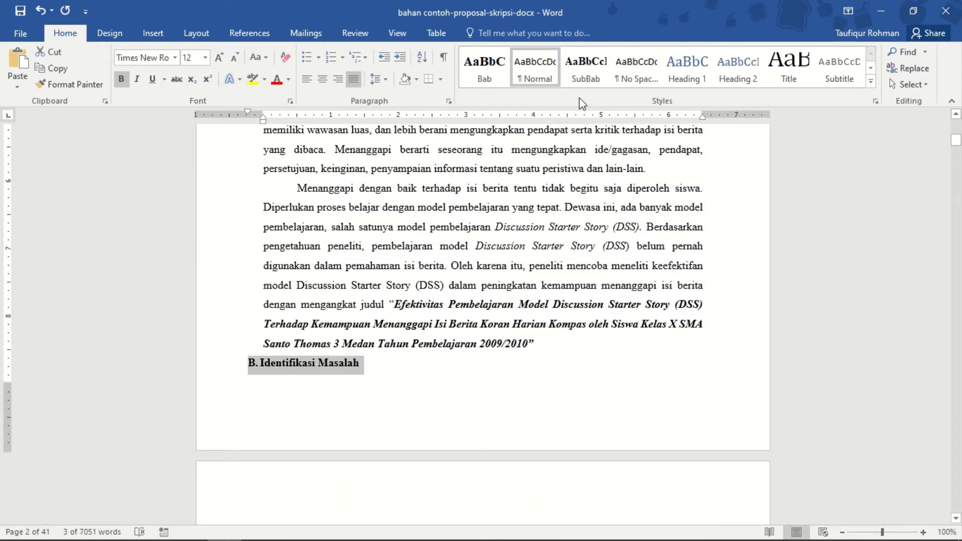
pyautogui.click(586, 80)
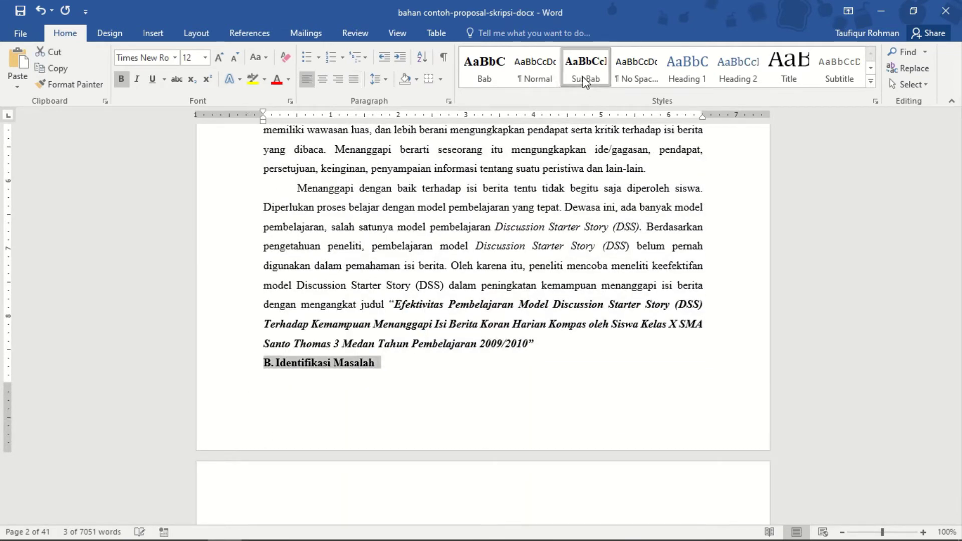
pyautogui.scroll(-7, 477, 266)
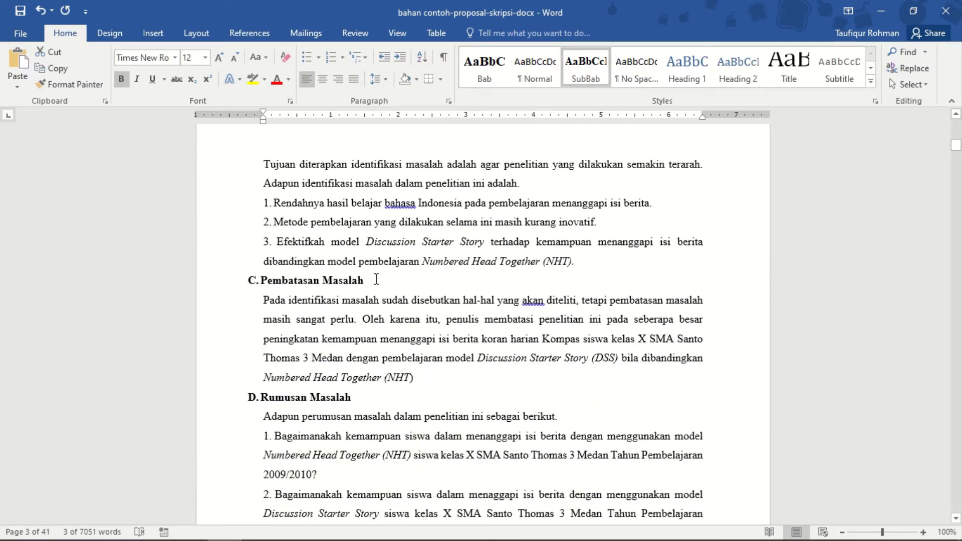
pyautogui.moveTo(376, 279); pyautogui.dragTo(228, 284)
pyautogui.click(584, 77)
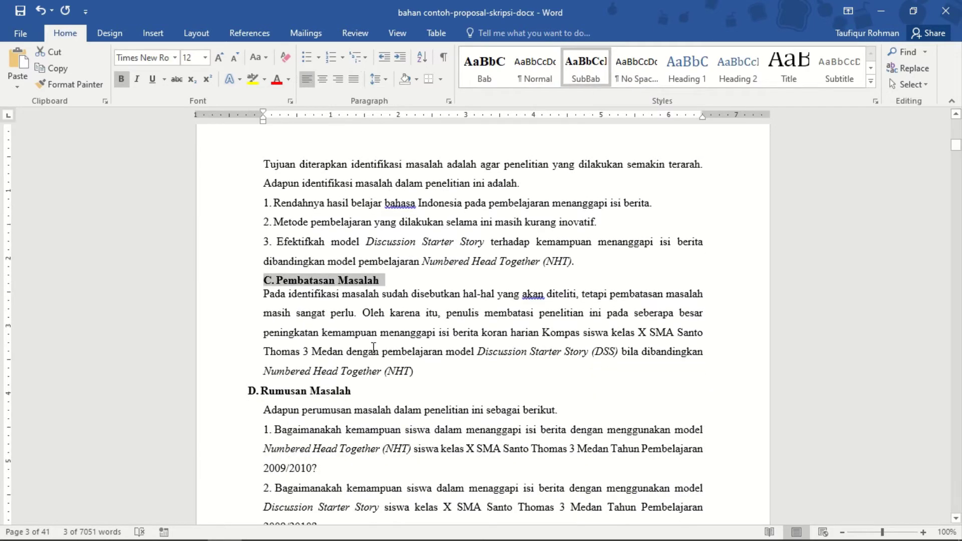
# Apply the SubBab style to the D. Rumusan Masalah subheading
pyautogui.scroll(-3, 374, 347)
pyautogui.doubleClick(332, 290)
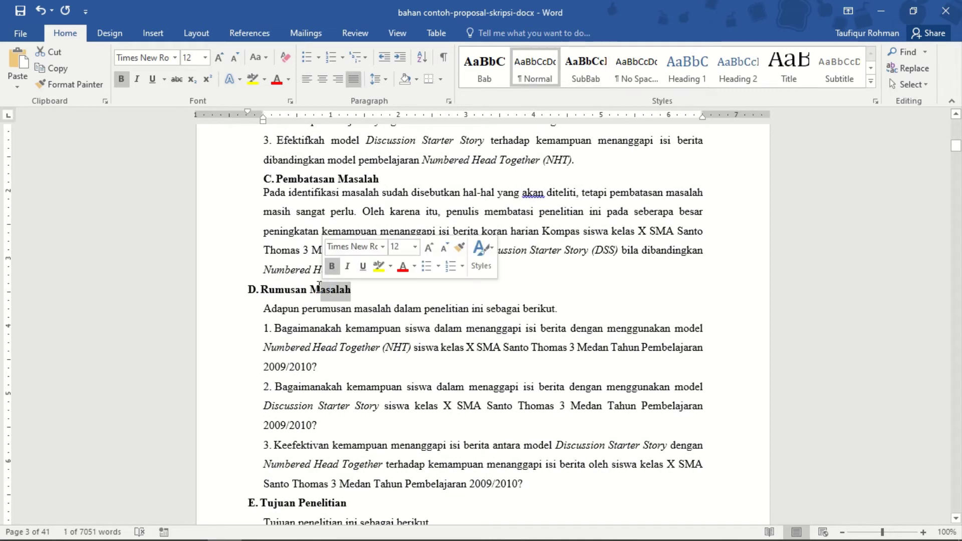
pyautogui.click(260, 290)
pyautogui.moveTo(250, 291); pyautogui.dragTo(354, 290)
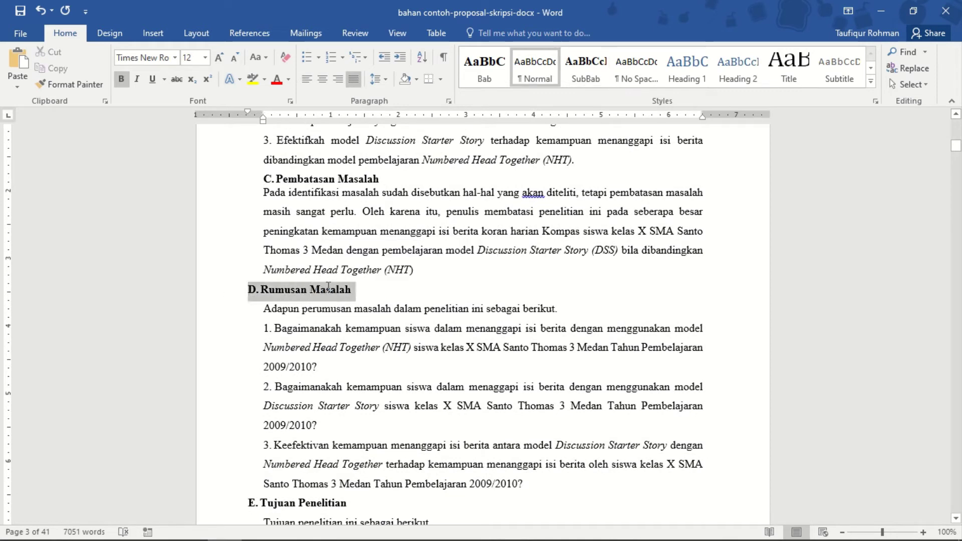
pyautogui.click(584, 82)
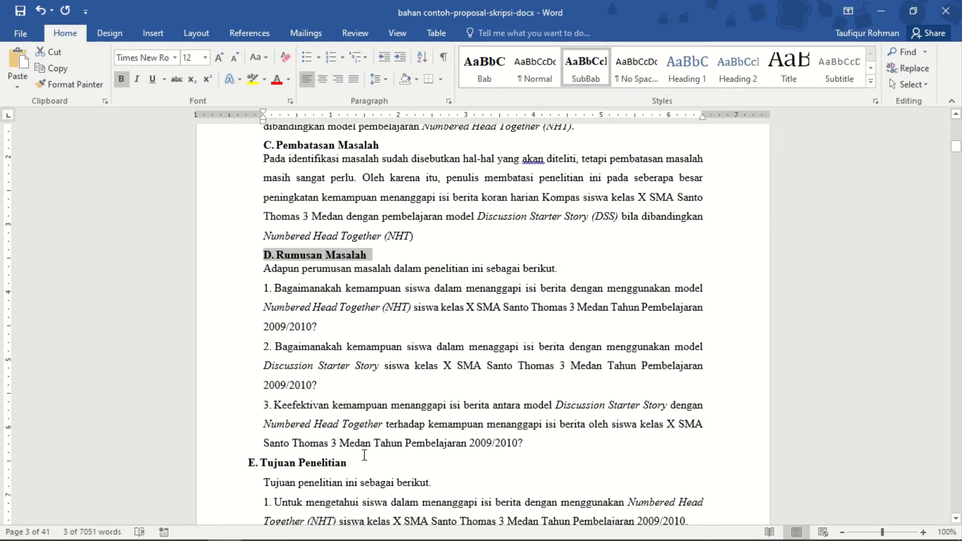
# Apply the SubBab style to the E. Tujuan Penelitian and F. Manfaat Penelitian subheadings of BAB I
pyautogui.moveTo(362, 462); pyautogui.dragTo(248, 464)
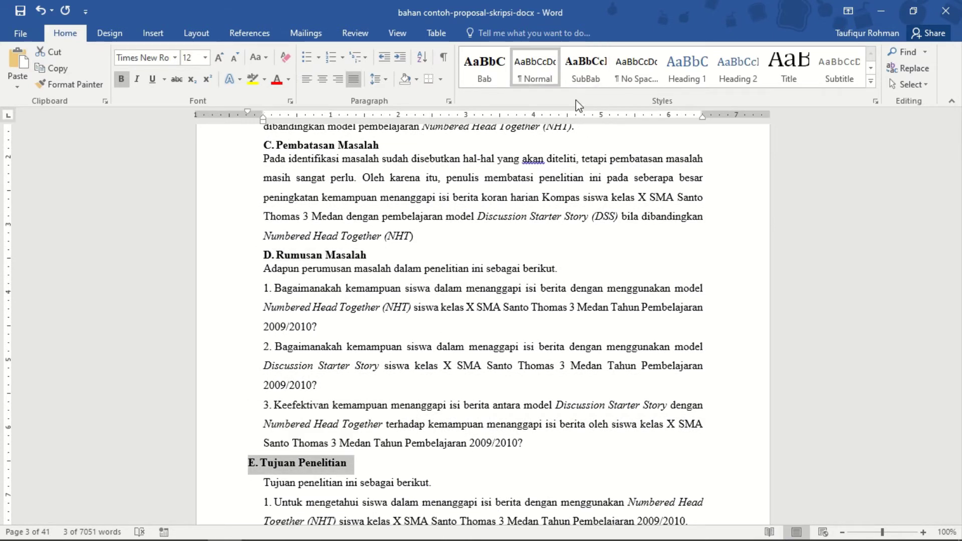
pyautogui.click(578, 68)
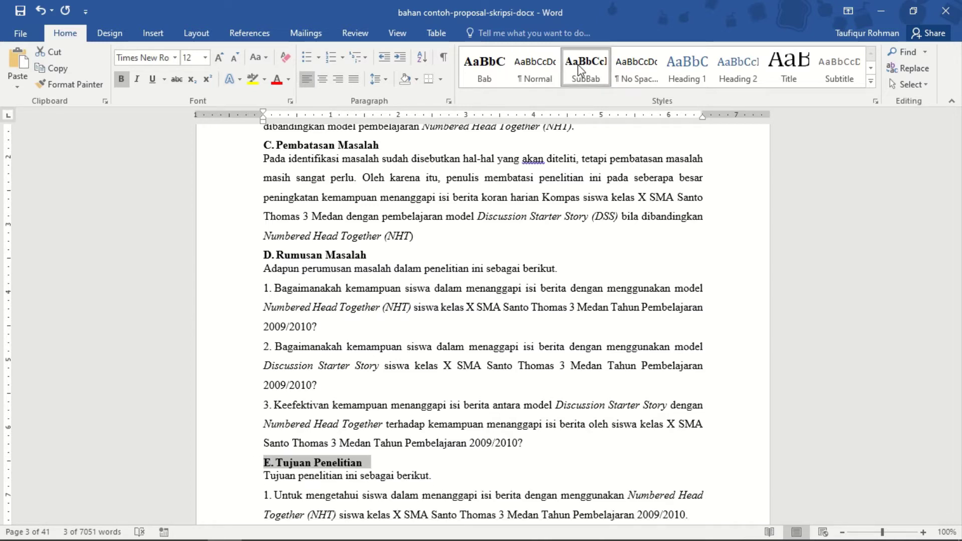
pyautogui.hotkey('alt', 'g')
pyautogui.scroll(-6, 472, 326)
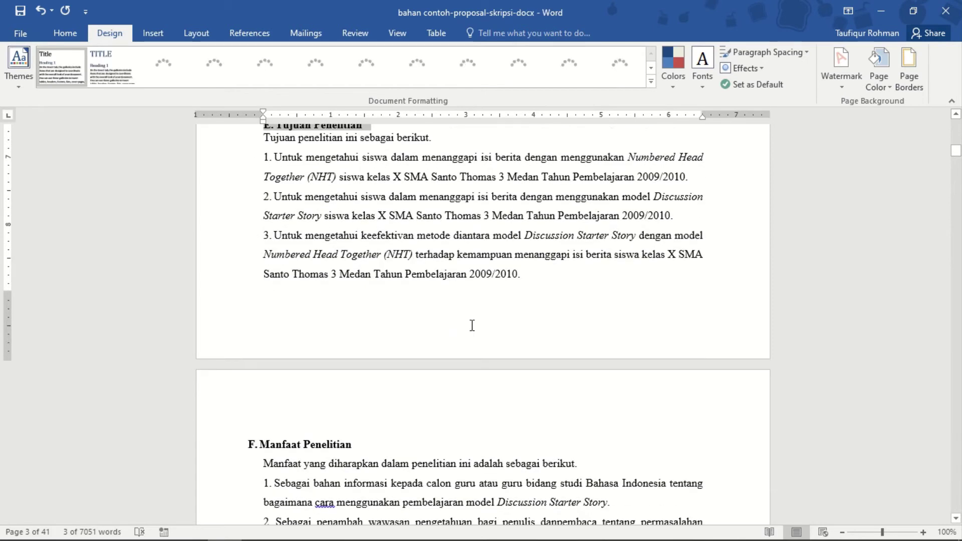
pyautogui.click(65, 33)
pyautogui.scroll(-2, 450, 316)
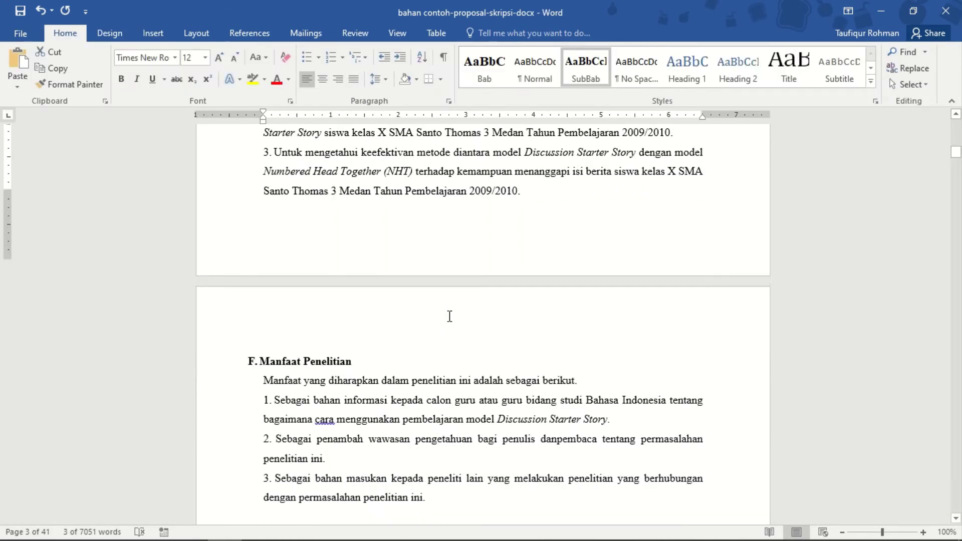
pyautogui.scroll(-1, 449, 316)
pyautogui.moveTo(374, 307); pyautogui.dragTo(228, 309)
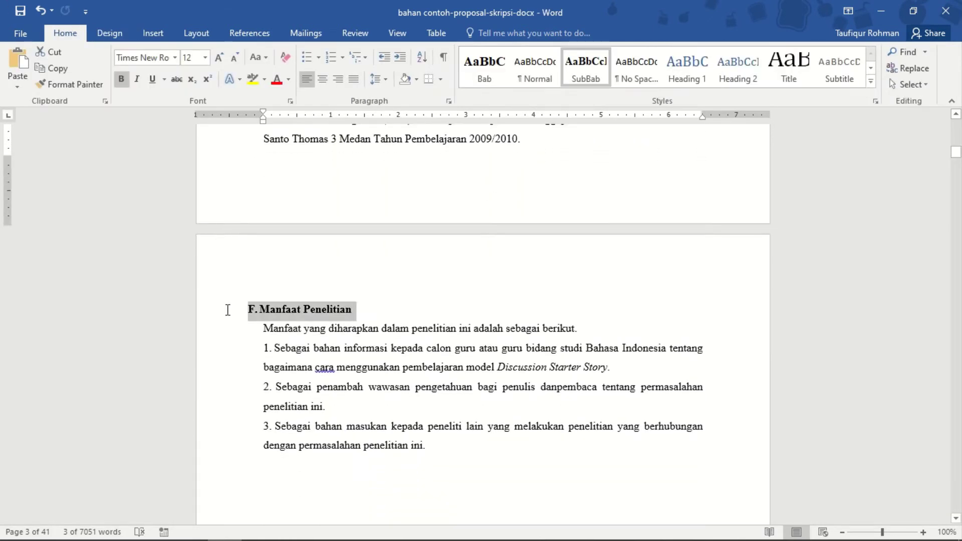
pyautogui.click(583, 76)
# Apply the SubBab style to the A. Landasan Teoretis subheading under BAB II
pyautogui.scroll(-15, 423, 354)
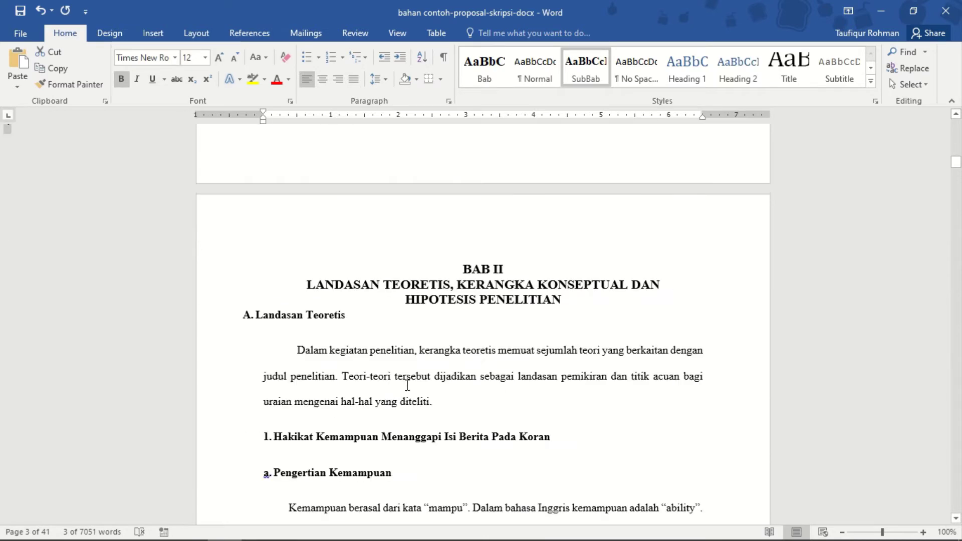
pyautogui.scroll(-1, 353, 282)
pyautogui.click(230, 268)
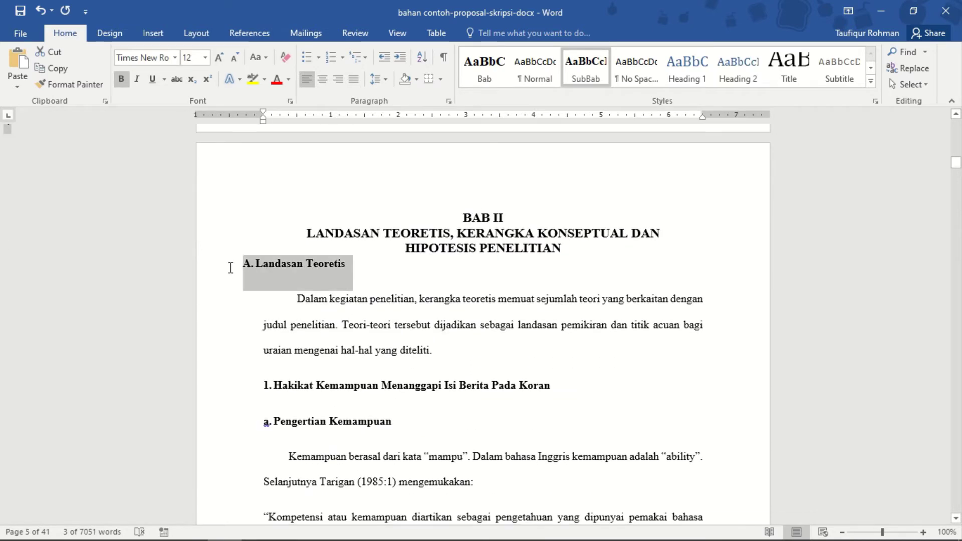
pyautogui.click(585, 70)
pyautogui.scroll(-1, 408, 330)
pyautogui.doubleClick(408, 330)
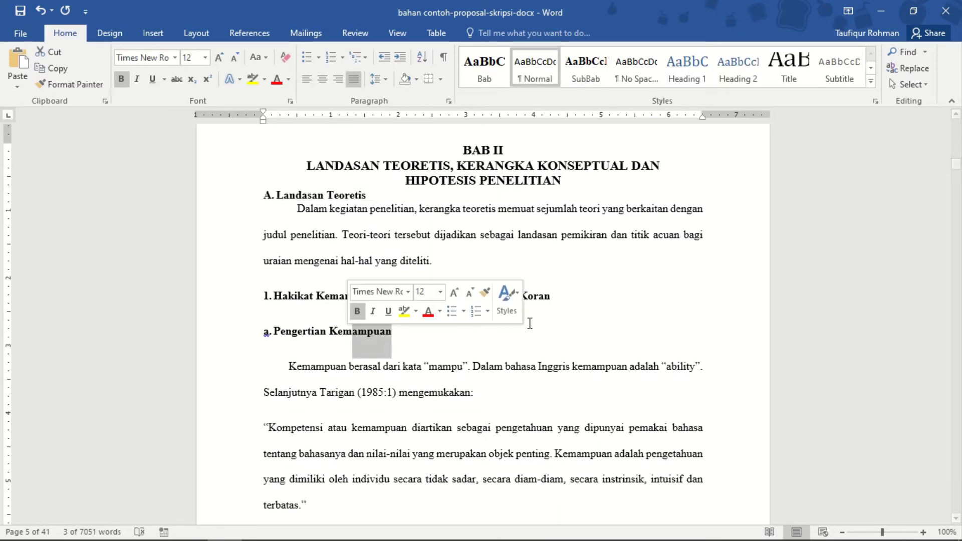
pyautogui.click(574, 303)
pyautogui.moveTo(574, 303); pyautogui.dragTo(382, 299)
pyautogui.click(400, 393)
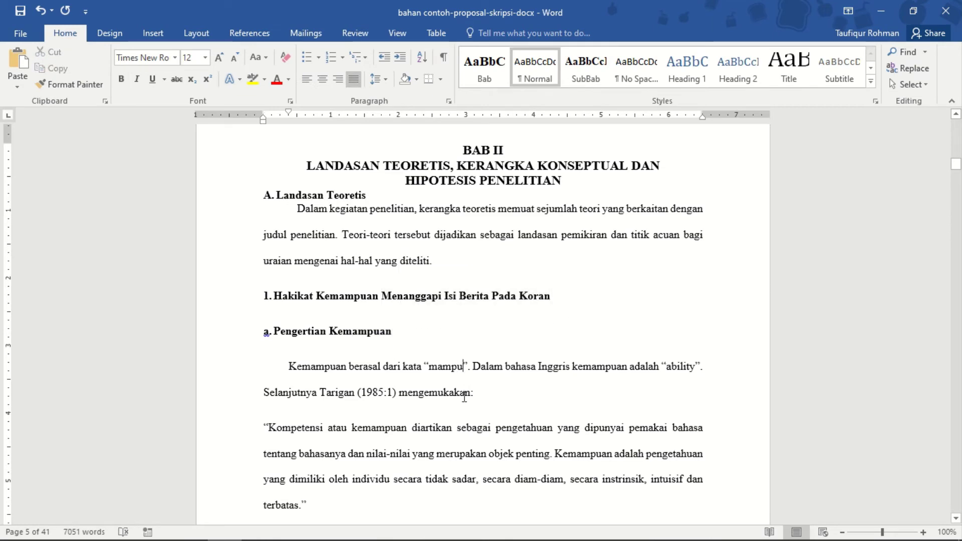
# Apply the SubBab style to the 2. Hakikat Teknik Cerita Pemula Diskusi (Discussion Starter Story) subheading in BAB II
pyautogui.scroll(-8, 400, 436)
pyautogui.scroll(-15, 410, 225)
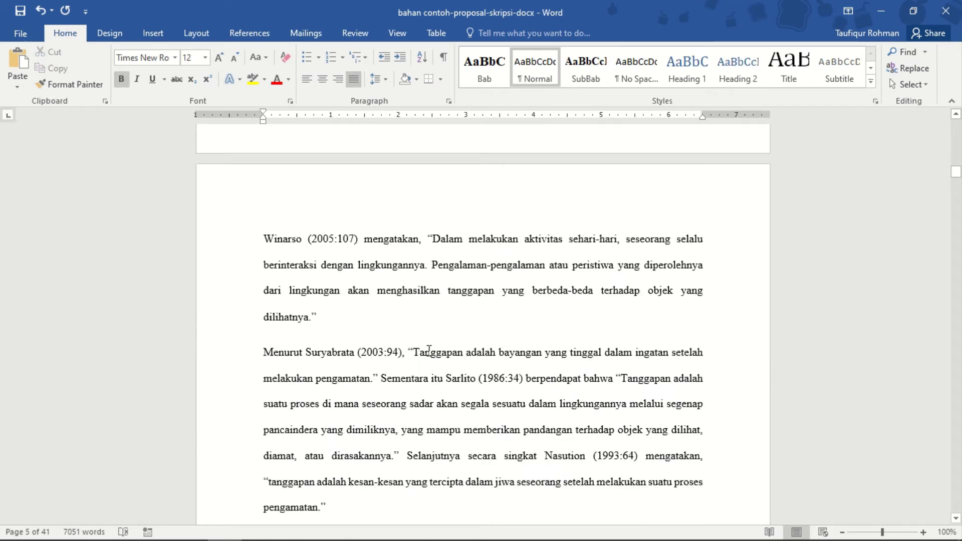
pyautogui.scroll(-20, 369, 364)
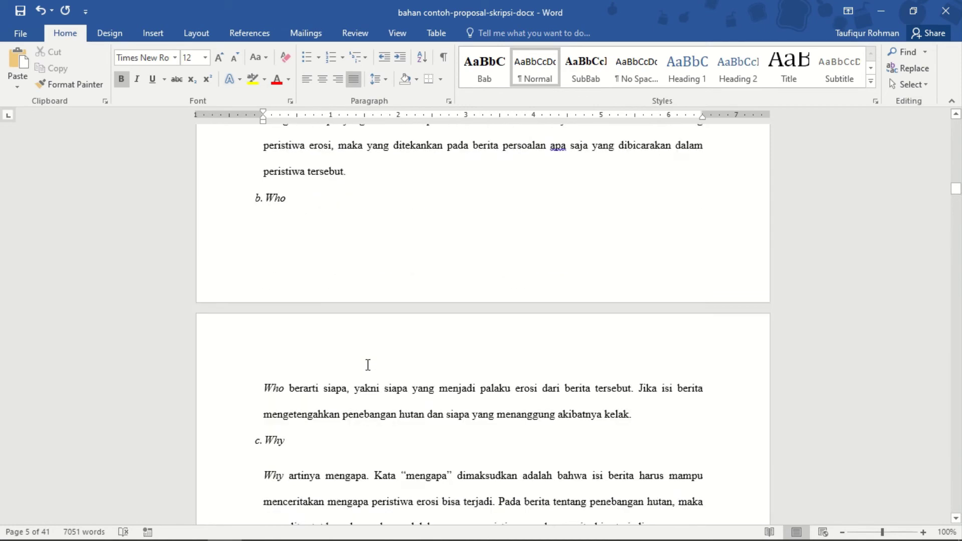
pyautogui.scroll(-20, 368, 373)
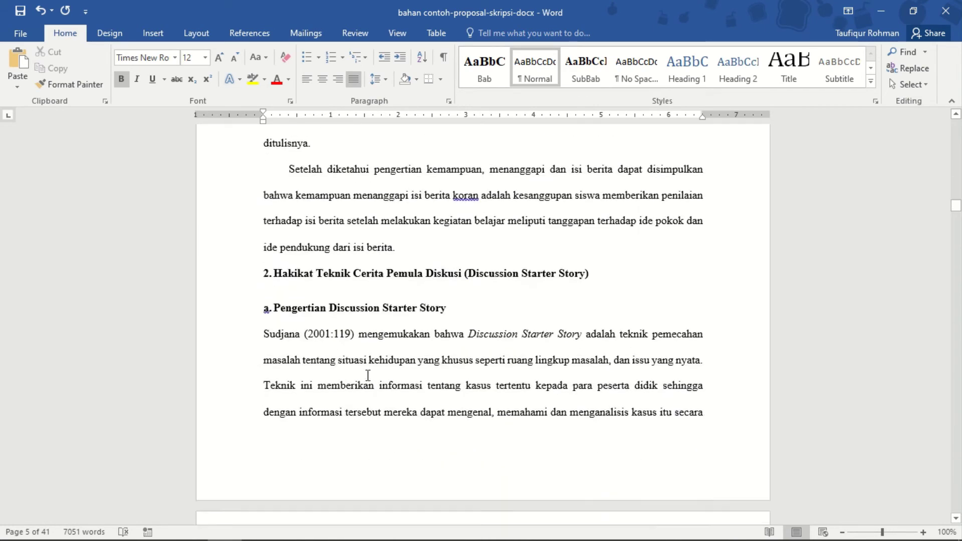
pyautogui.moveTo(590, 195); pyautogui.dragTo(264, 192)
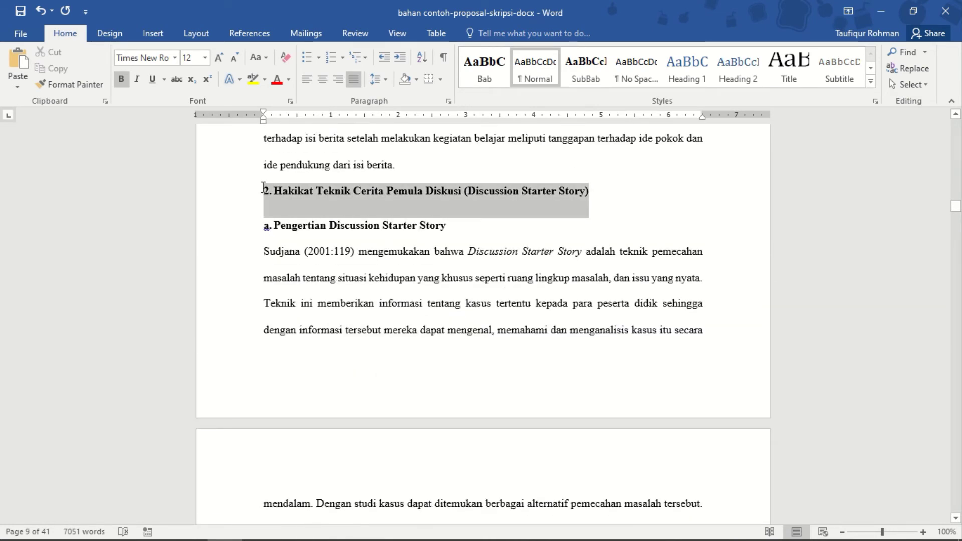
pyautogui.click(573, 64)
# Look through the rest of BAB II for further subheadings and review the styled subheadings of BAB I
pyautogui.scroll(-10, 520, 333)
pyautogui.scroll(-15, 519, 333)
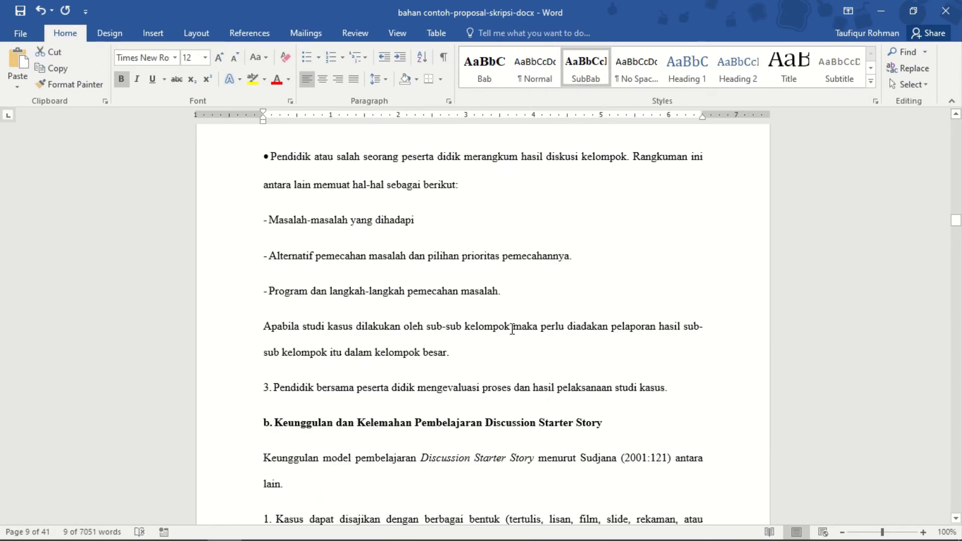
pyautogui.scroll(12, 501, 321)
pyautogui.scroll(3, 495, 303)
pyautogui.moveTo(957, 216); pyautogui.dragTo(959, 128)
pyautogui.scroll(-20, 735, 301)
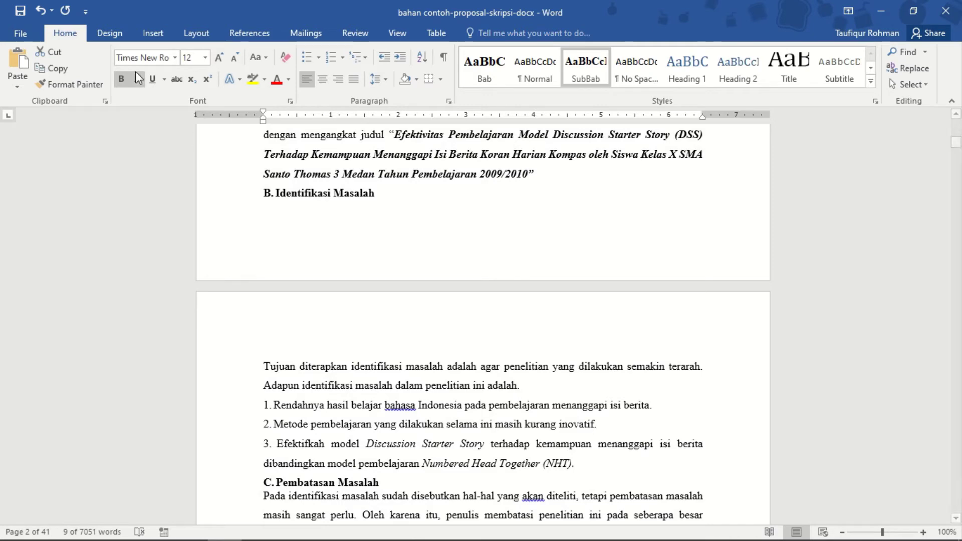
pyautogui.scroll(20, 441, 253)
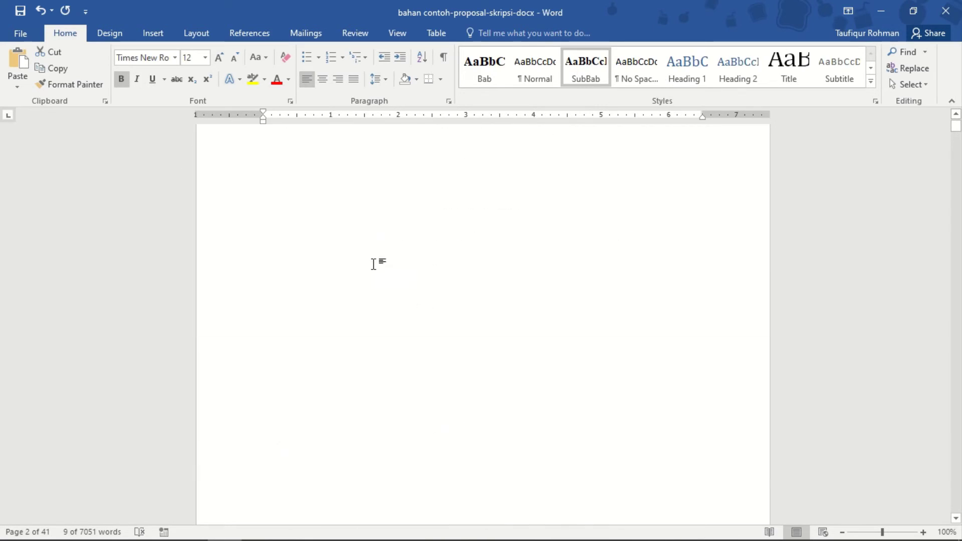
# Start a custom table of contents at the beginning of the document and look over its TOC entry styles
pyautogui.hotkey('ctrl', 'Home')
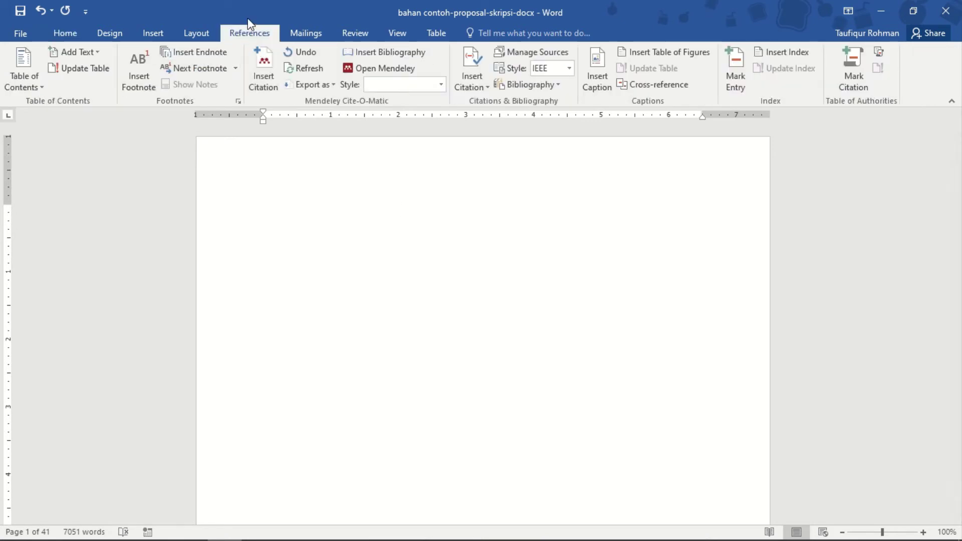
pyautogui.click(24, 83)
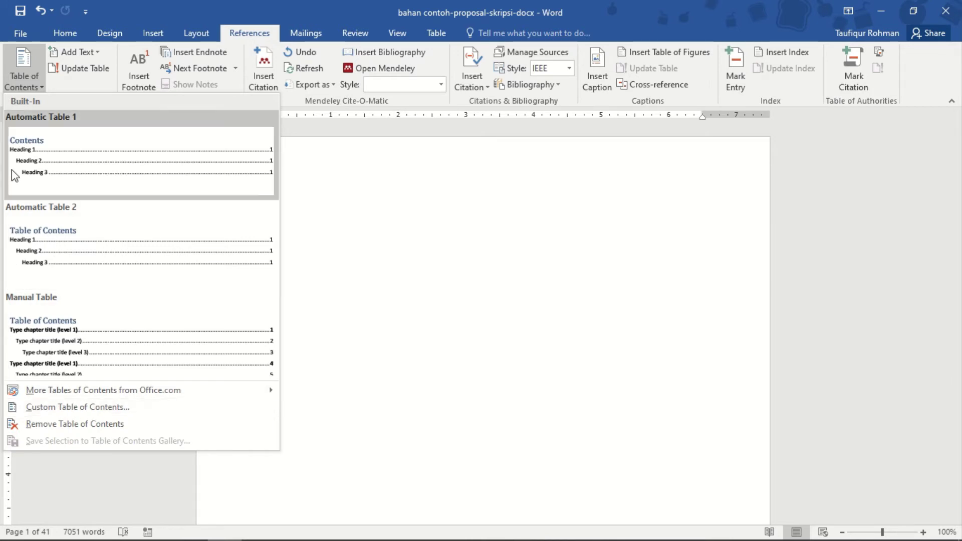
pyautogui.click(70, 409)
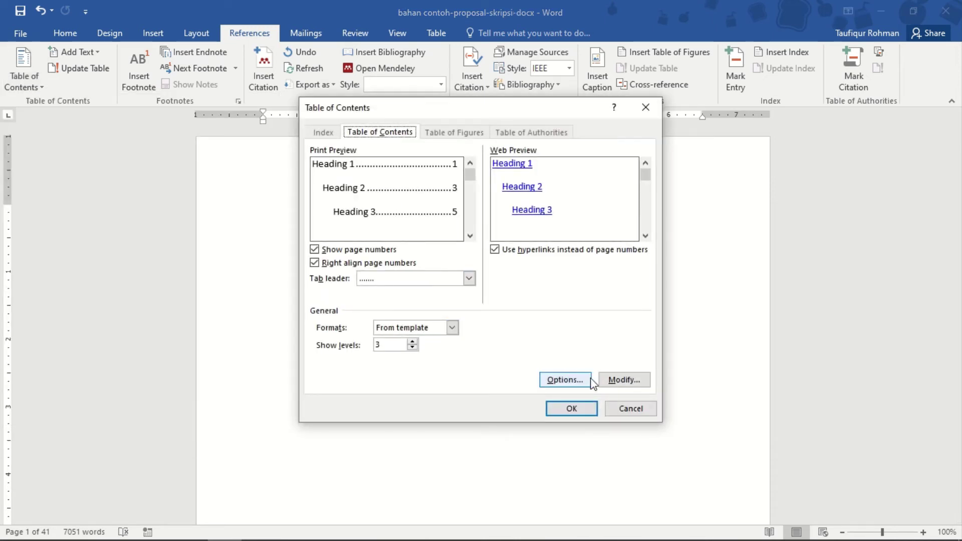
pyautogui.click(621, 381)
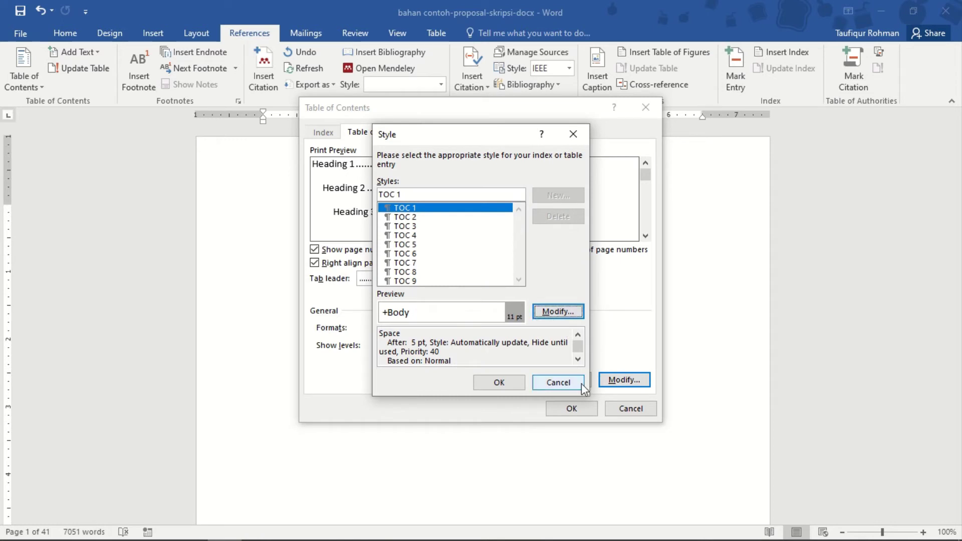
pyautogui.click(500, 383)
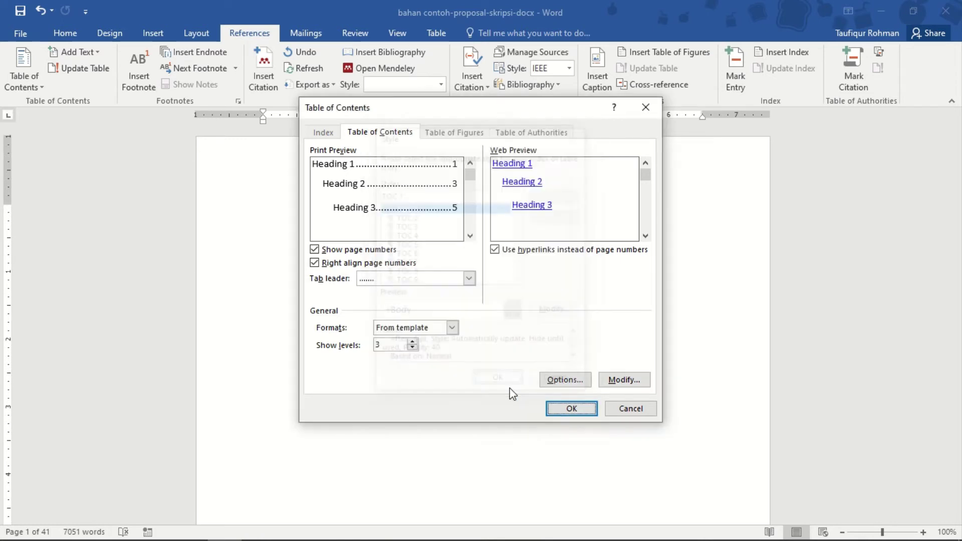
# In the table of contents options, clear the levels of Heading 1, Heading 2 and Heading 3 and assign level 1 to Bab
pyautogui.click(550, 384)
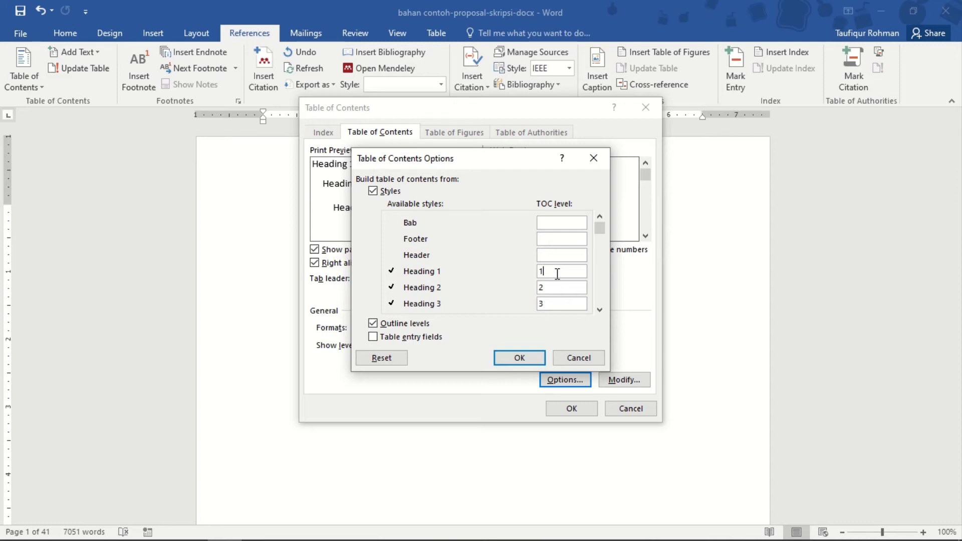
pyautogui.click(551, 306)
pyautogui.press('BackSpace')
pyautogui.press('BackSpace')
pyautogui.click(549, 224)
pyautogui.write('1')
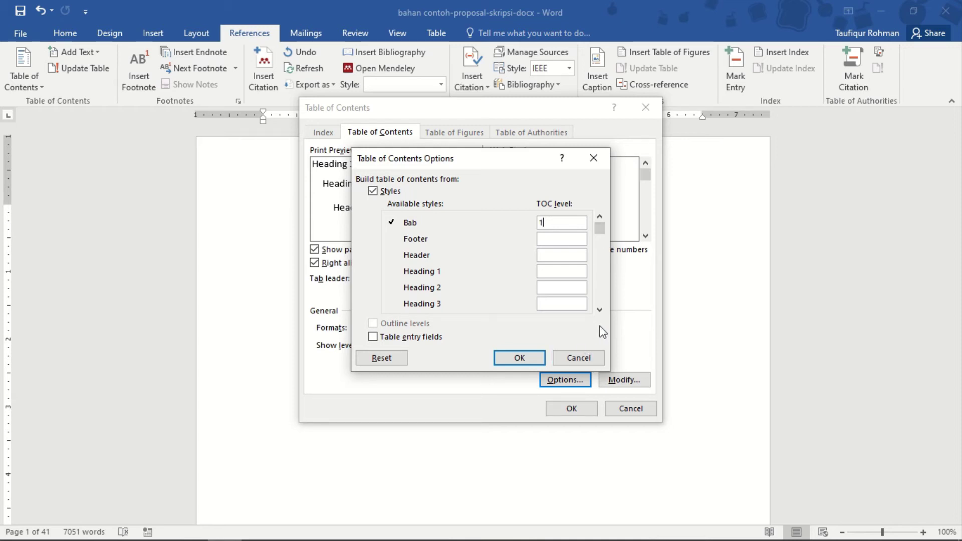
# Assign TOC level 2 to the SubBab style and insert the table of contents
pyautogui.click(600, 310)
pyautogui.click(600, 309)
pyautogui.click(600, 309)
pyautogui.click(600, 310)
pyautogui.click(600, 310)
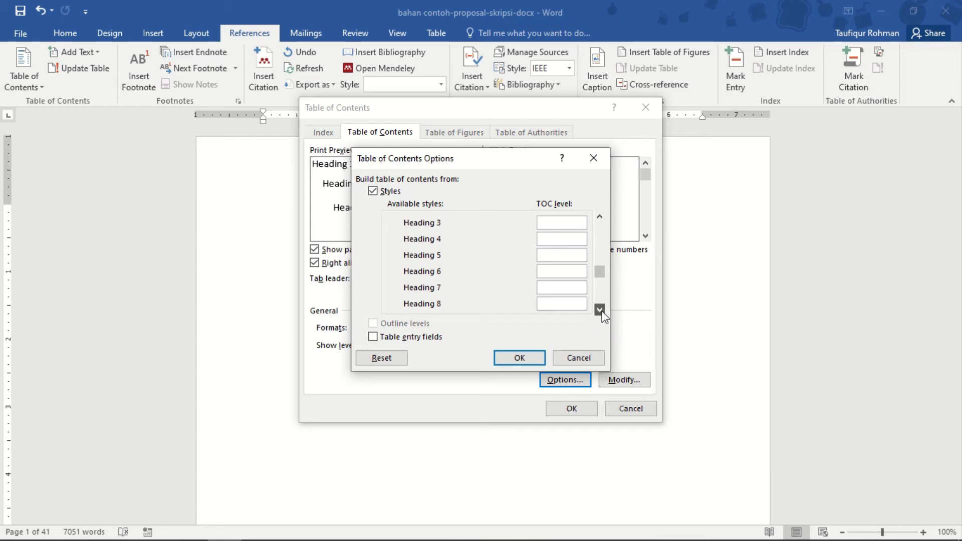
pyautogui.click(600, 310)
pyautogui.click(600, 311)
pyautogui.click(600, 311)
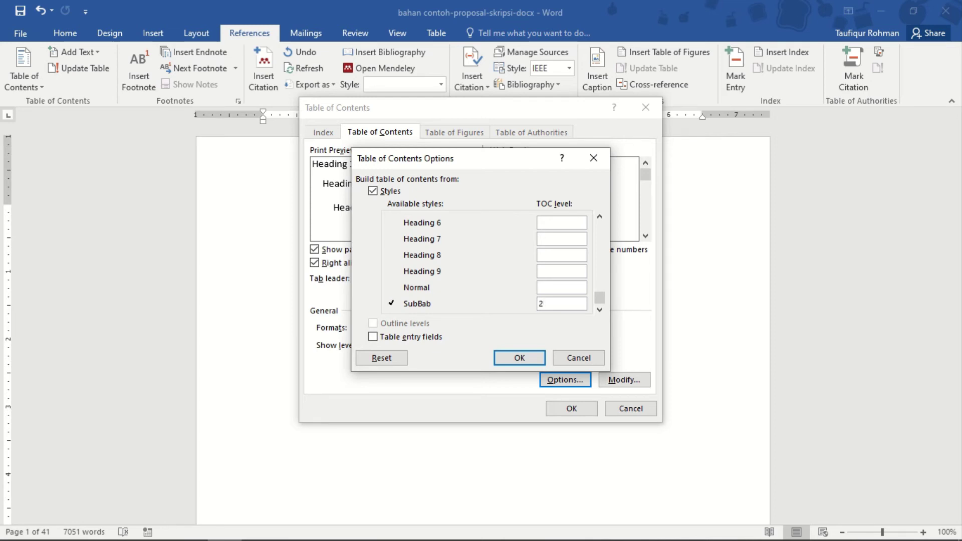
pyautogui.click(521, 357)
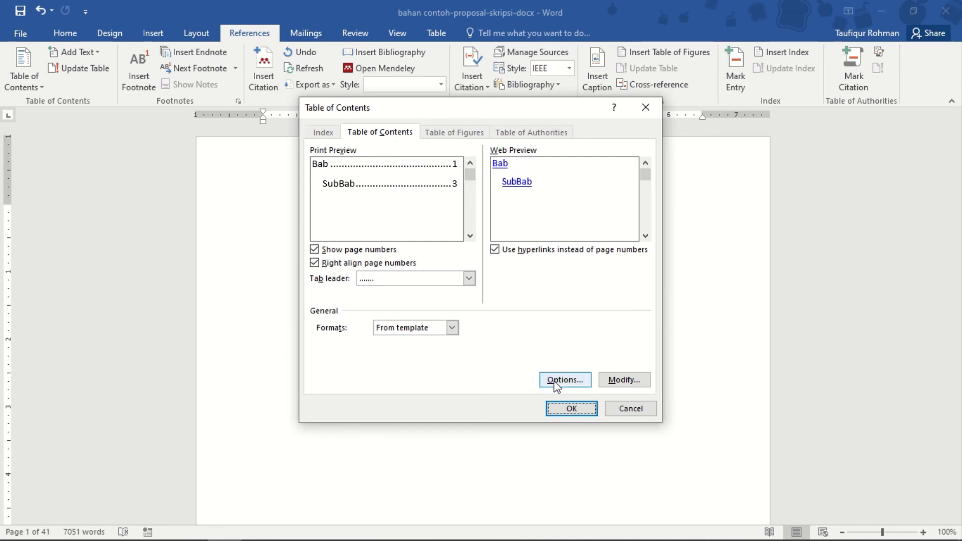
pyautogui.click(572, 409)
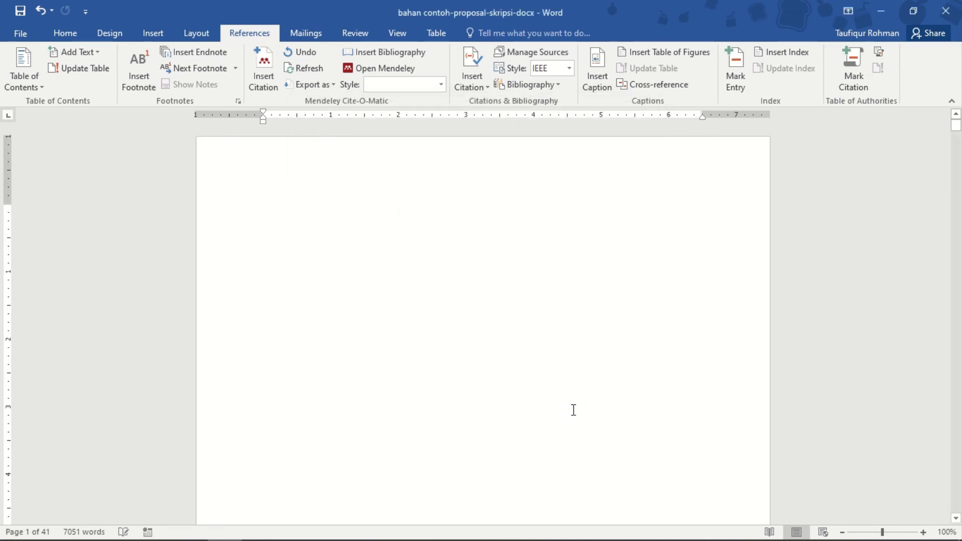
# Insert a page break before the BAB I heading to separate it from the table of contents
pyautogui.scroll(3, 339, 227)
pyautogui.scroll(-5, 339, 227)
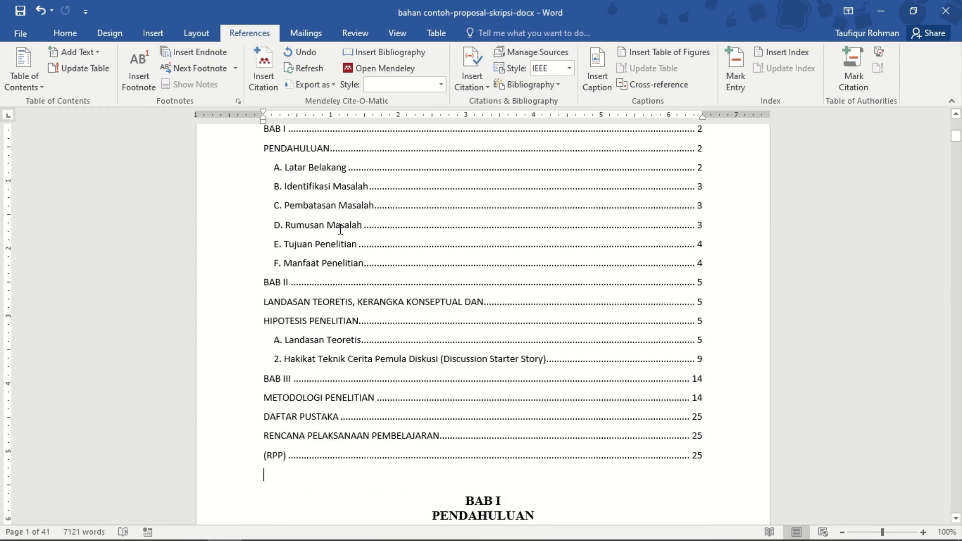
pyautogui.scroll(6, 359, 241)
pyautogui.scroll(6, 359, 241)
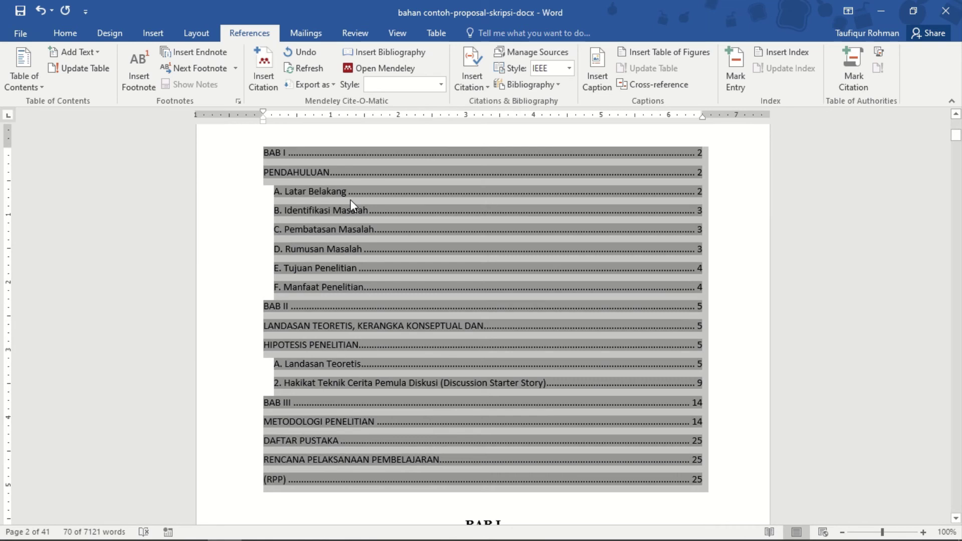
pyautogui.scroll(-3, 462, 390)
pyautogui.click(462, 391)
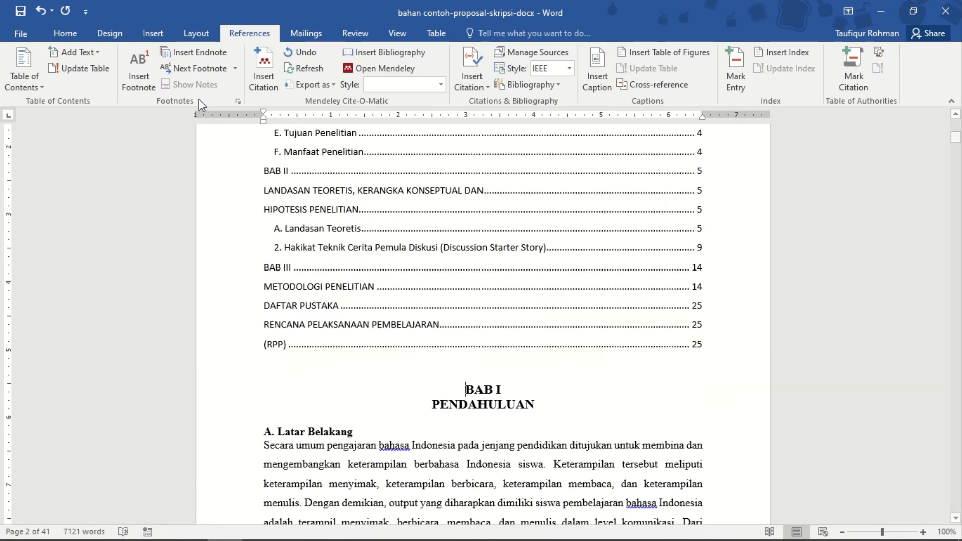
pyautogui.click(153, 33)
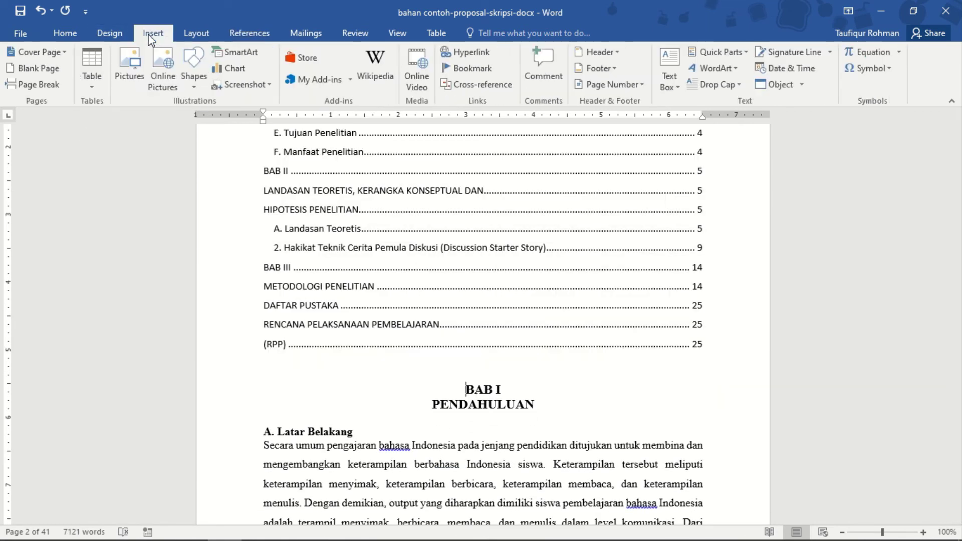
pyautogui.click(48, 85)
# Remove the blank page ahead of the table of contents so that it starts on the first page
pyautogui.scroll(15, 387, 356)
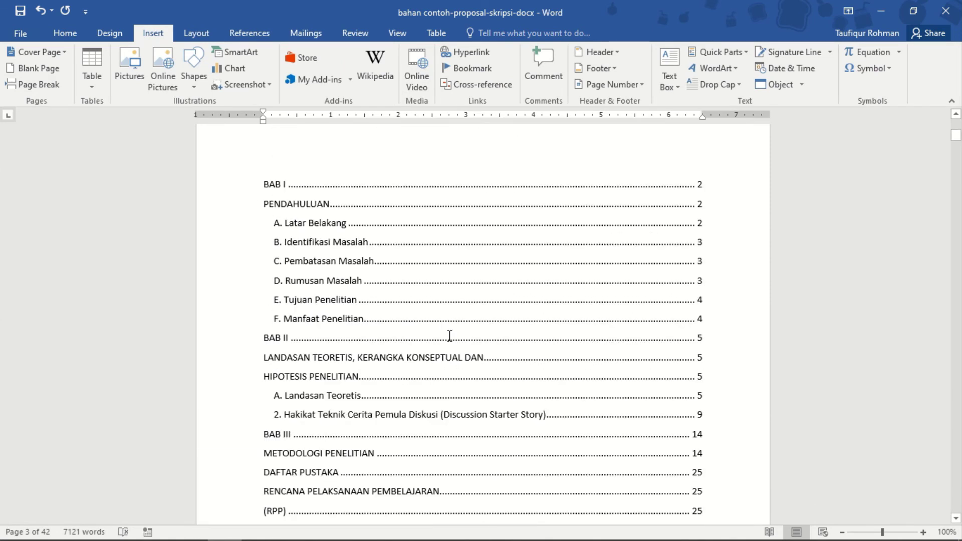
pyautogui.scroll(20, 386, 446)
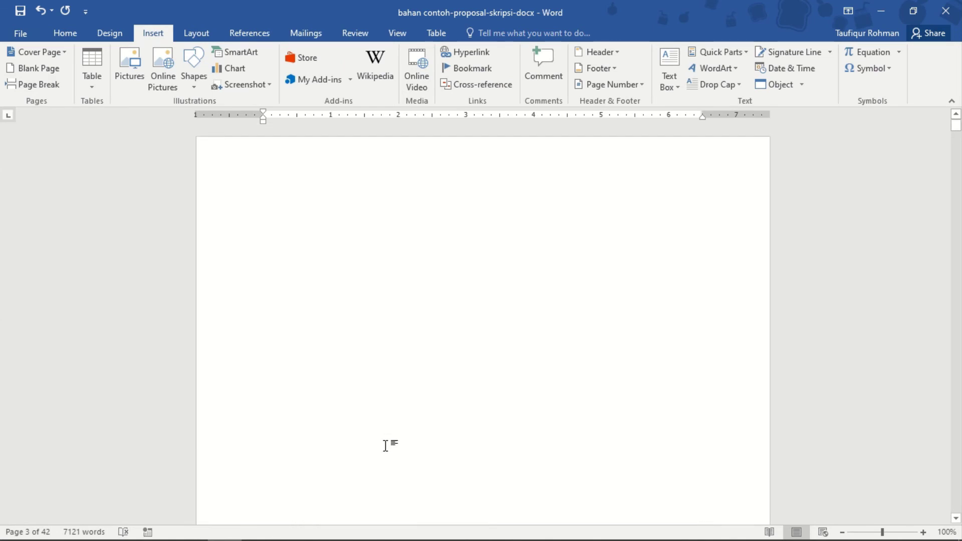
pyautogui.click(451, 175)
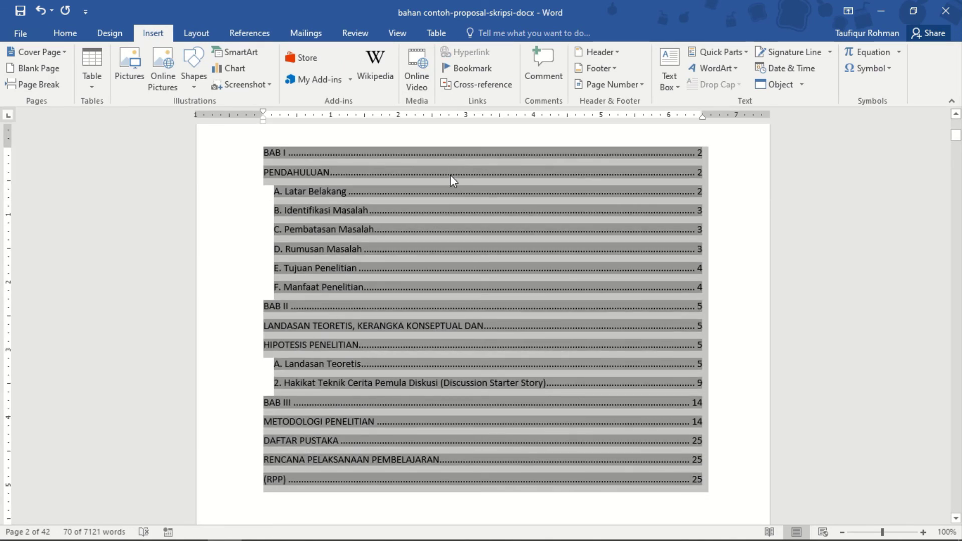
pyautogui.scroll(5, 451, 176)
pyautogui.click(464, 195)
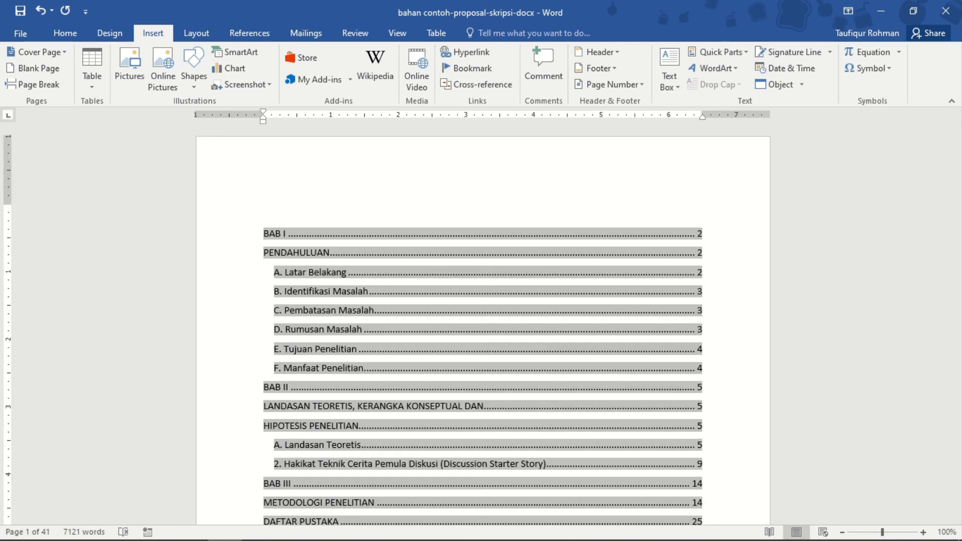
# Add the title "Daftar Isi" above the table of contents on the first page
pyautogui.write('Dfa')
pyautogui.press('BackSpace')
pyautogui.write('a')
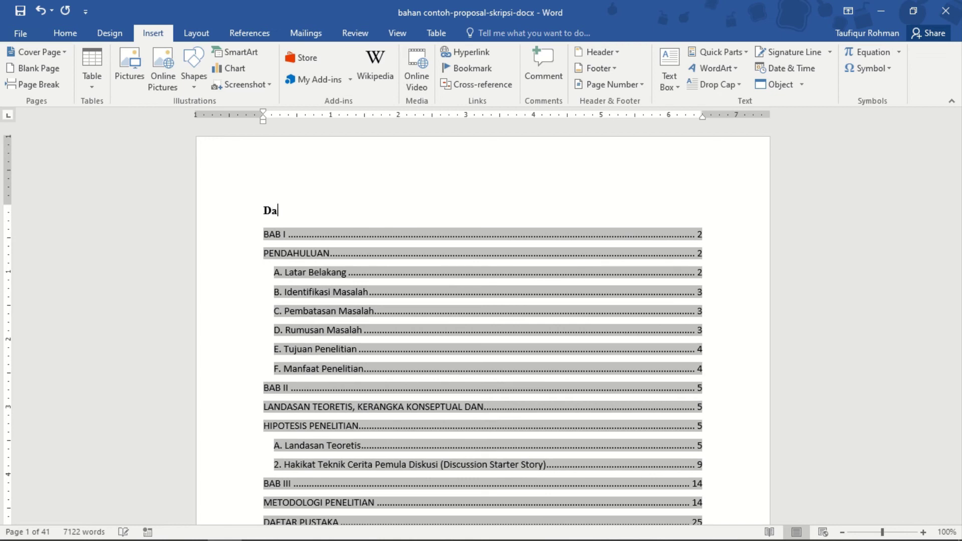
pyautogui.write('ftar Isi')
pyautogui.click(735, 288)
# Update the entire table of contents so its entries and page numbers match the current document
pyautogui.scroll(-3, 707, 300)
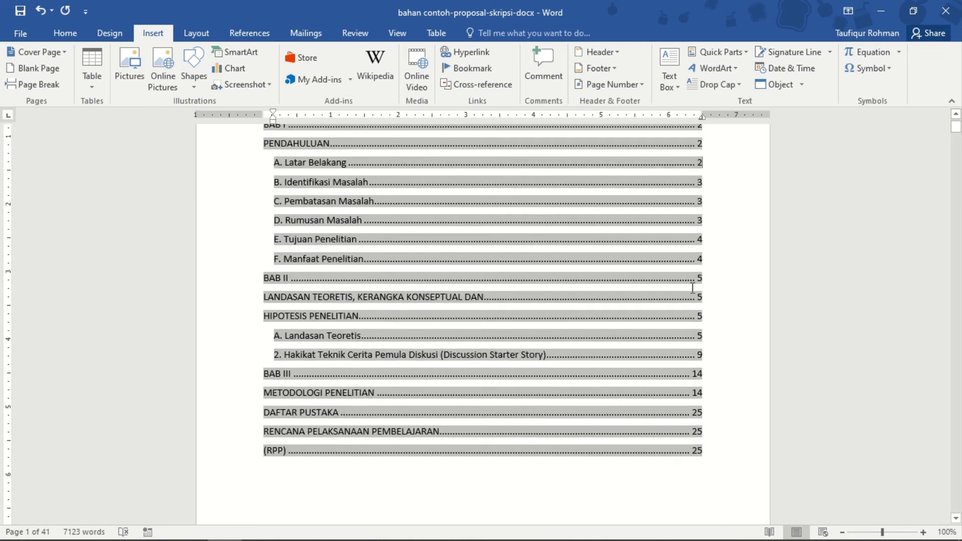
pyautogui.scroll(-10, 703, 405)
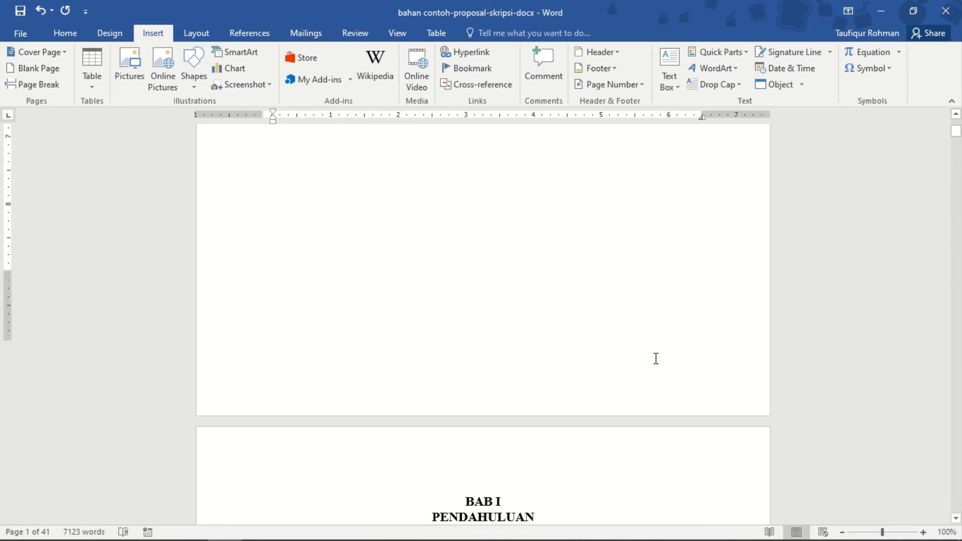
pyautogui.scroll(-12, 634, 365)
pyautogui.scroll(15, 647, 356)
pyautogui.scroll(8, 647, 356)
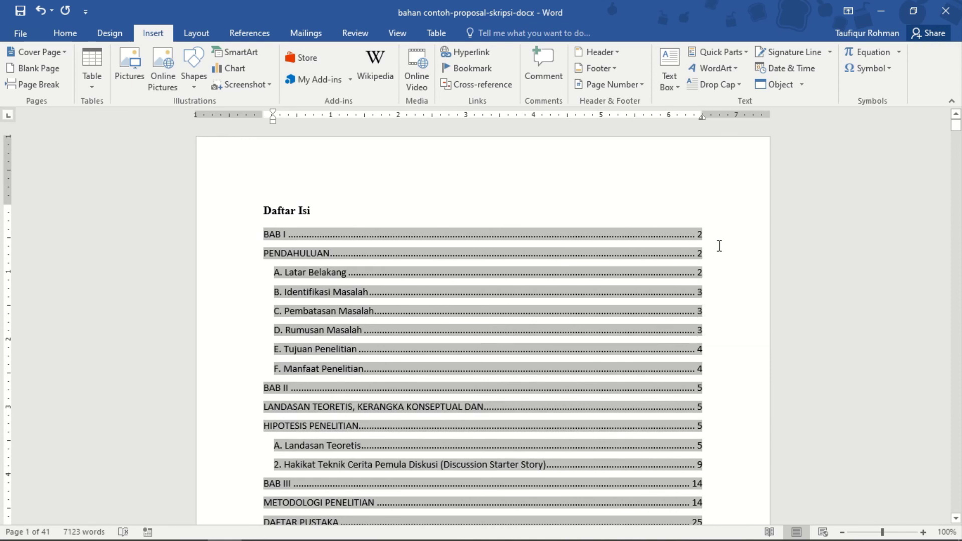
pyautogui.rightClick(467, 249)
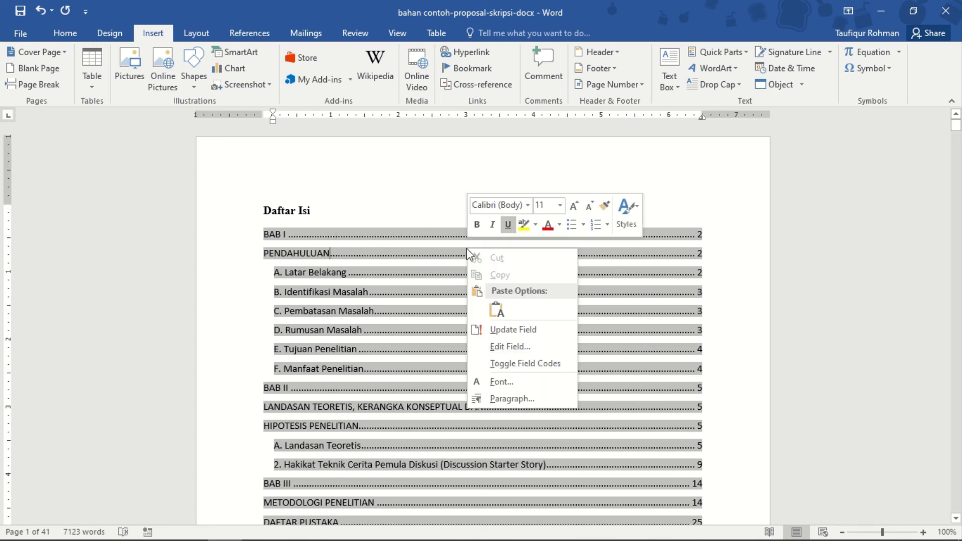
pyautogui.click(517, 334)
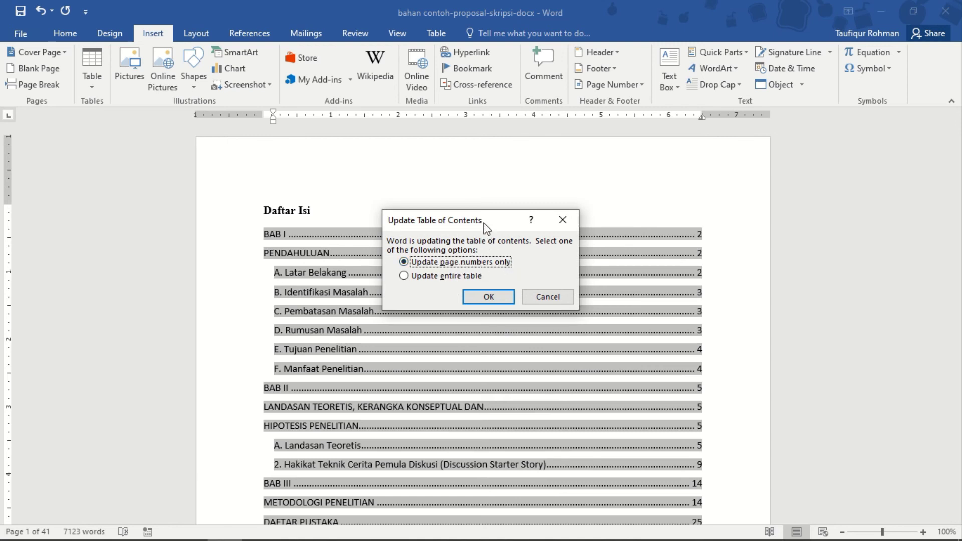
pyautogui.moveTo(484, 223); pyautogui.dragTo(443, 201)
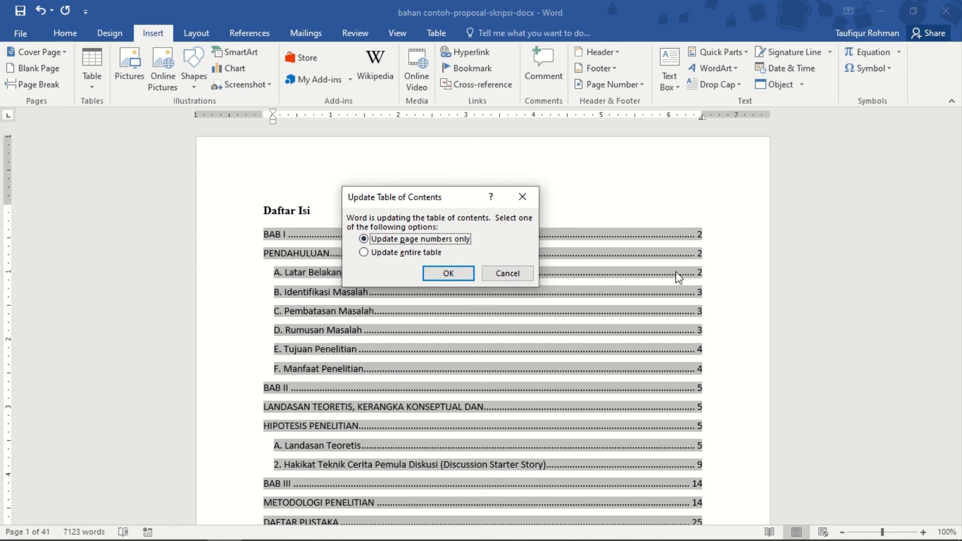
pyautogui.click(378, 253)
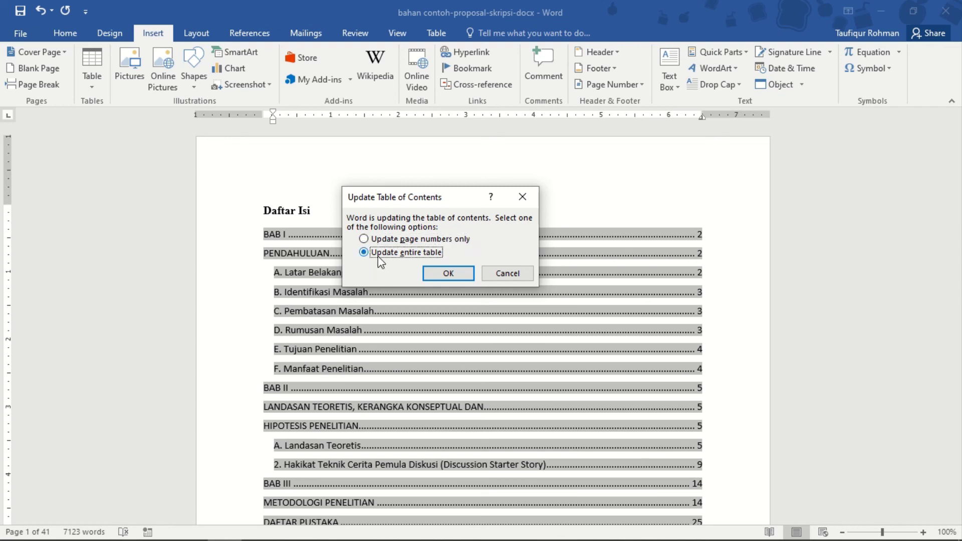
pyautogui.click(439, 273)
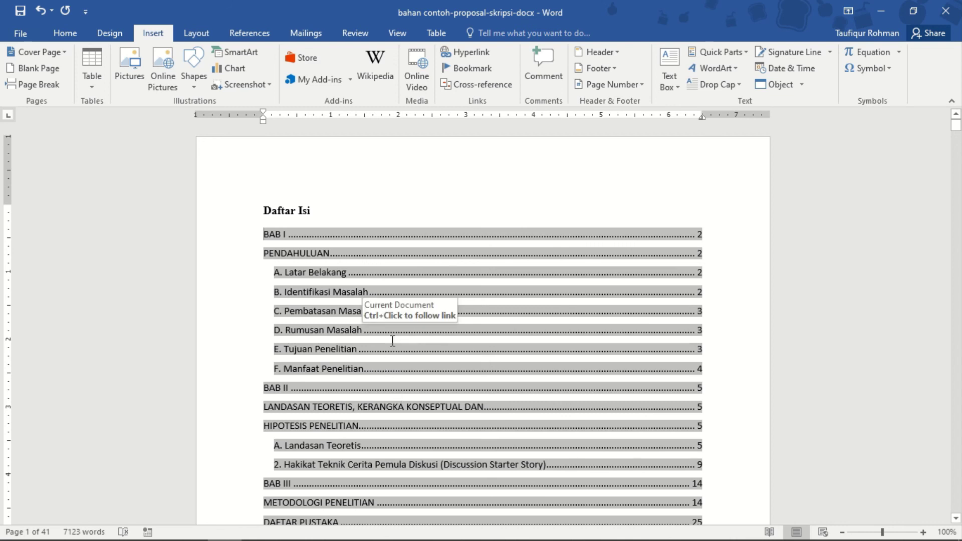
# Compare the page numbers in the updated table of contents with where the BAB I subheadings fall in the document
pyautogui.scroll(-8, 392, 335)
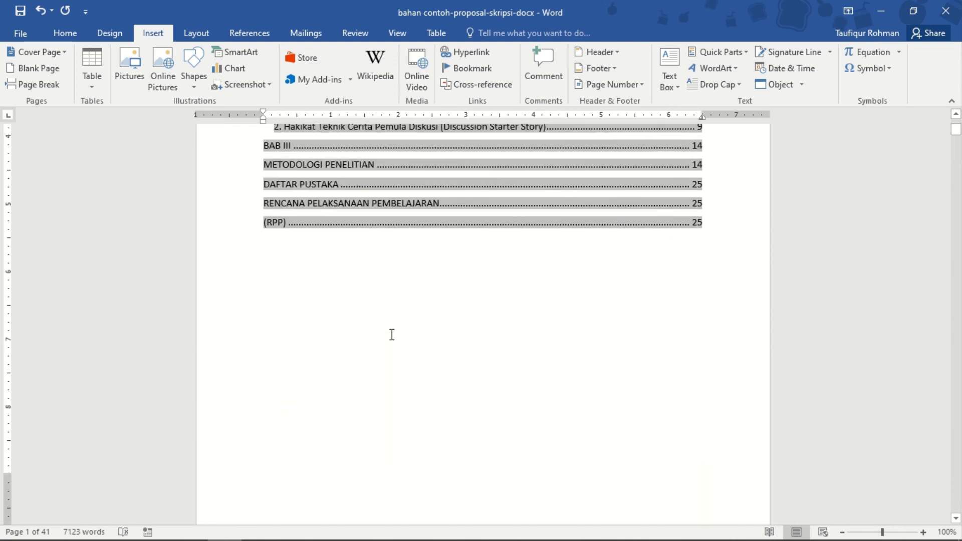
pyautogui.scroll(5, 358, 365)
pyautogui.scroll(-20, 381, 341)
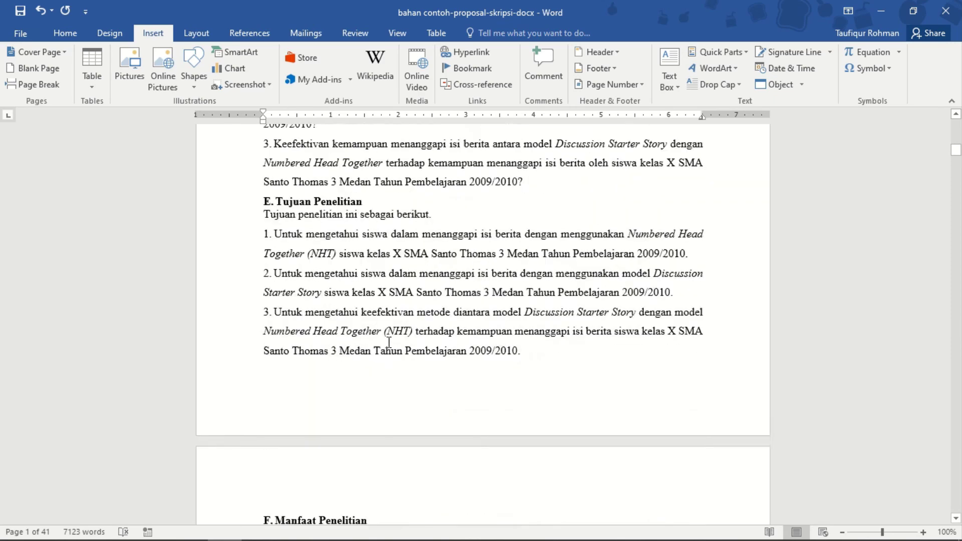
pyautogui.scroll(15, 389, 342)
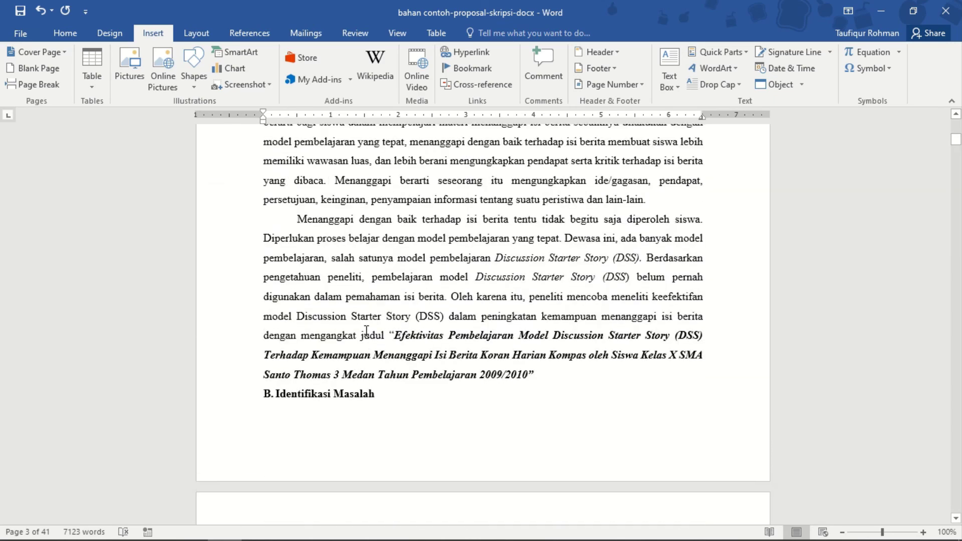
pyautogui.scroll(10, 366, 331)
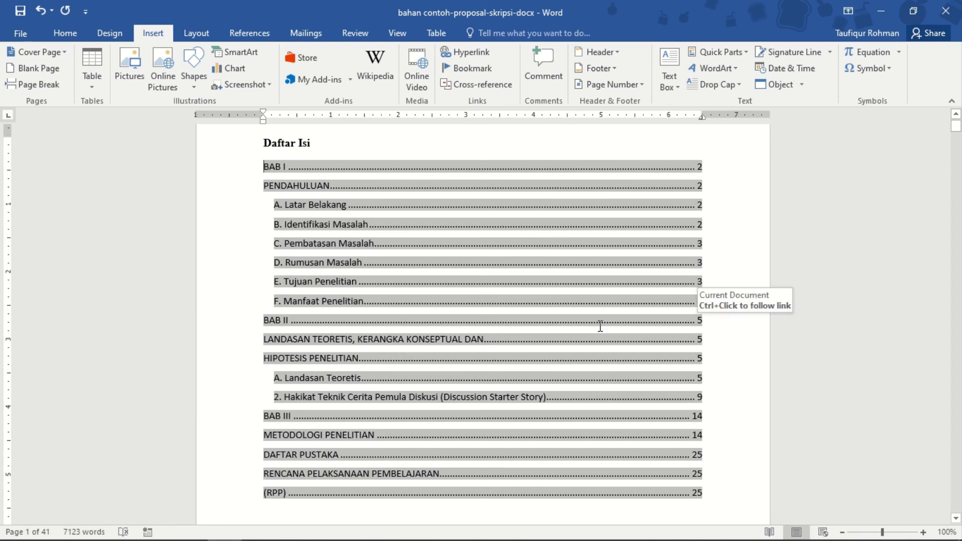
pyautogui.scroll(-3, 592, 337)
pyautogui.scroll(3, 382, 445)
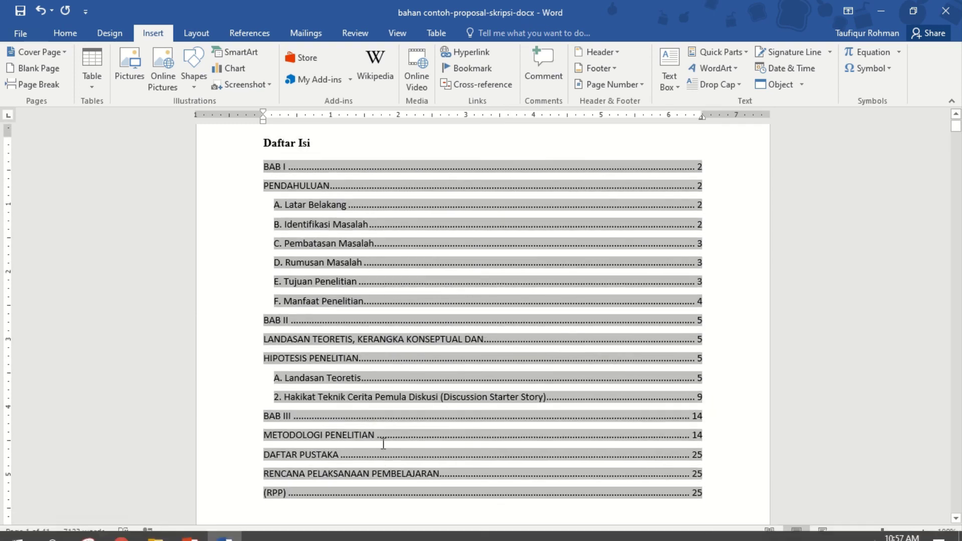
pyautogui.scroll(-8, 383, 444)
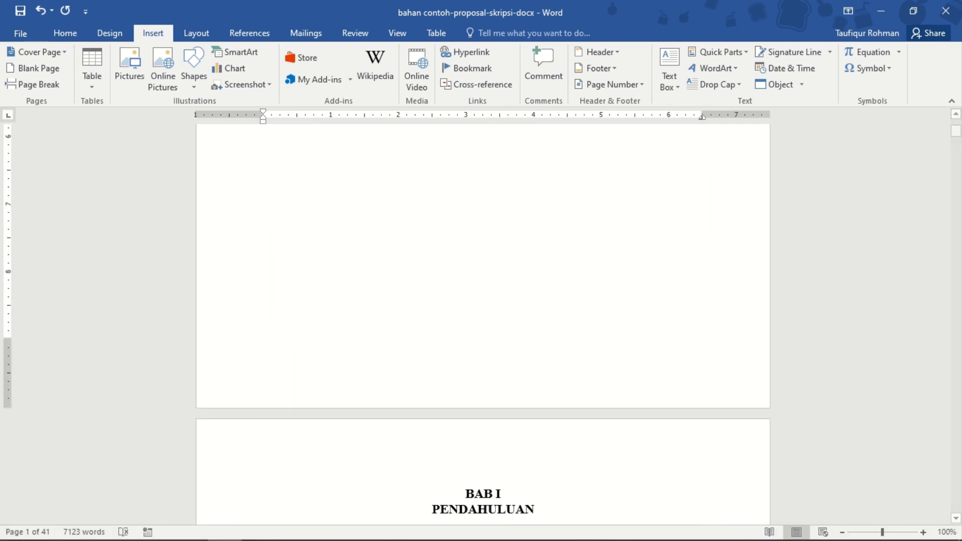
# Switch to the "Pertemuan 6 -Ms.word 2" presentation in PowerPoint
pyautogui.click(85, 456)
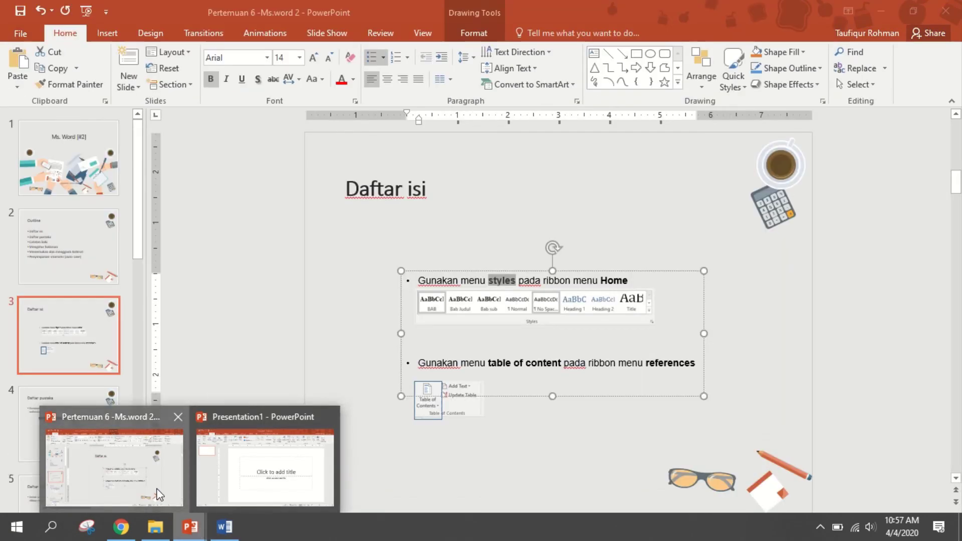